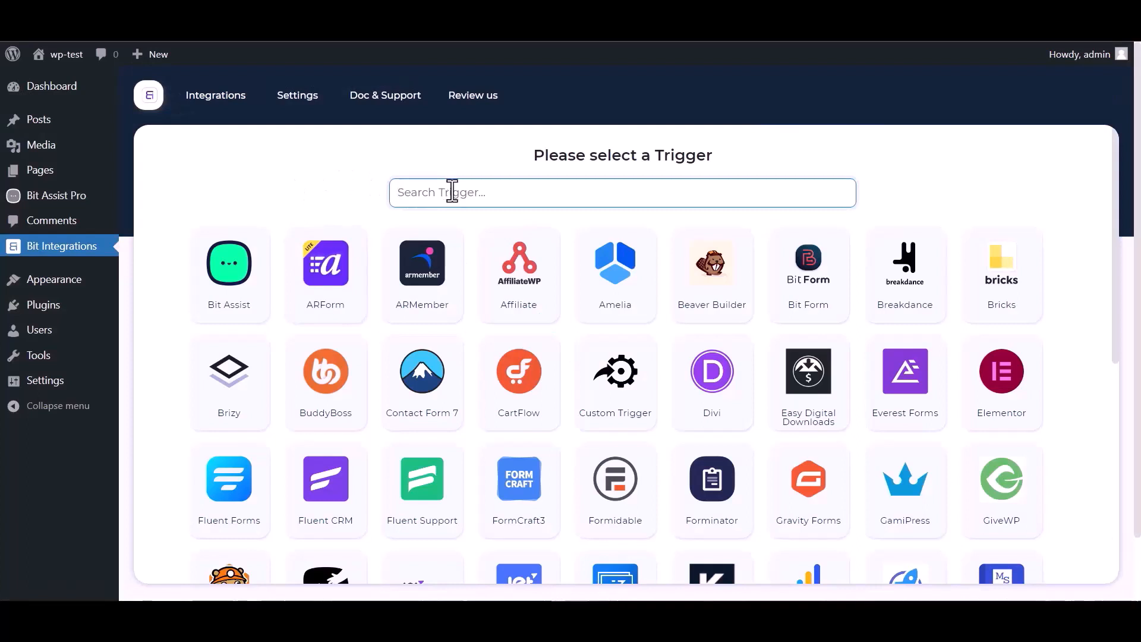
Search the triggers for "bi" and choose Bit Assist as the trigger
text(bit)
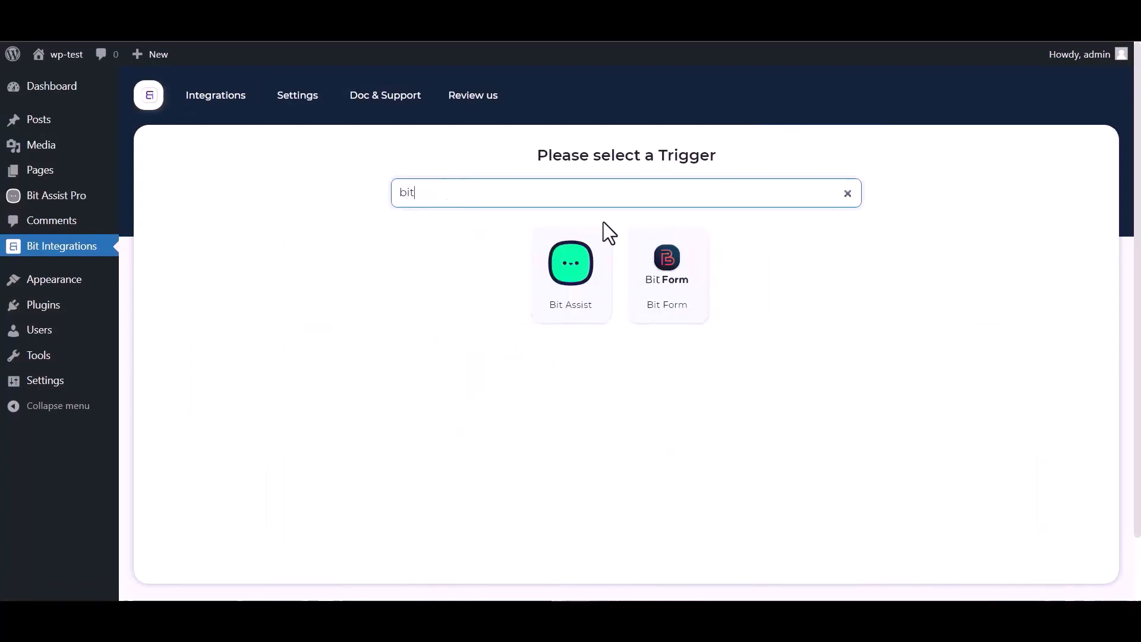
click(555, 294)
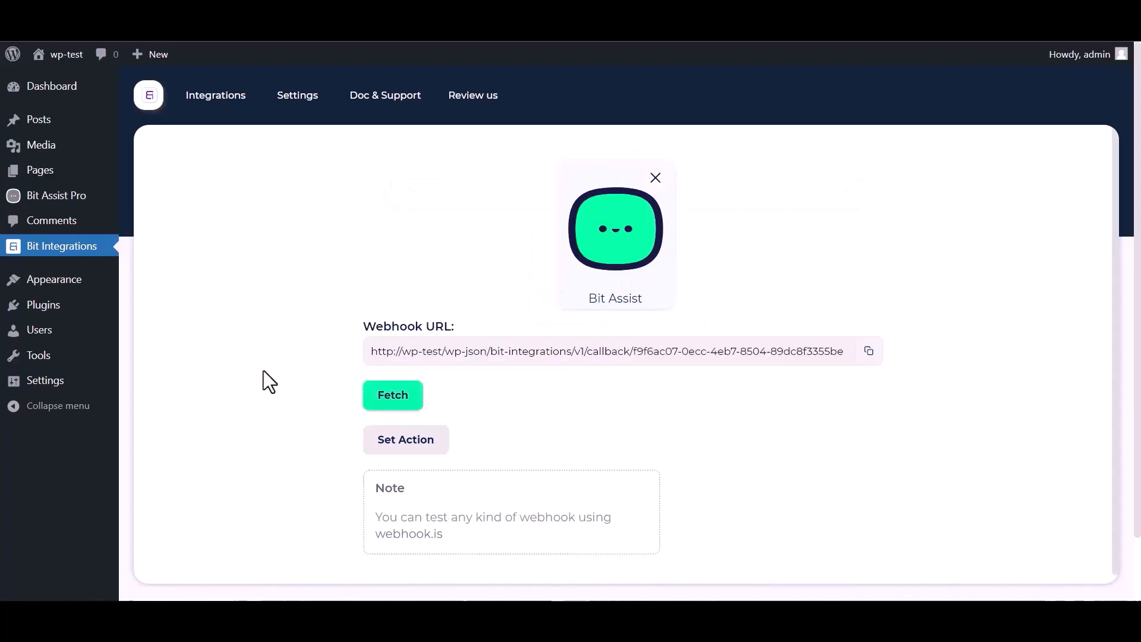
Copy the Bit Assist webhook URL and start fetching incoming webhook data
click(868, 354)
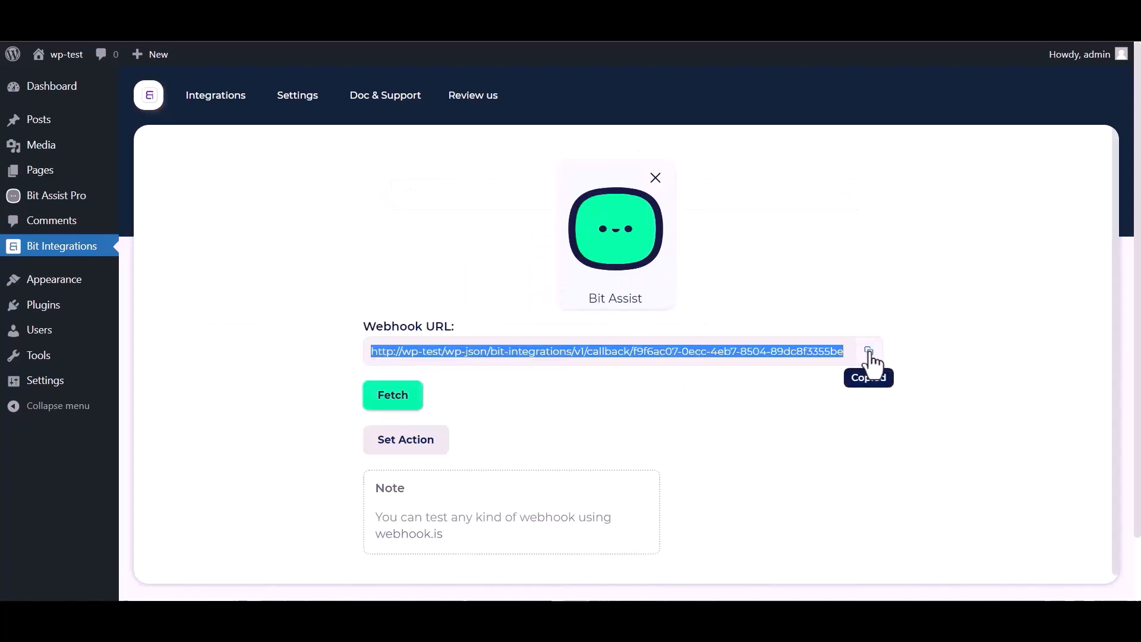
click(394, 404)
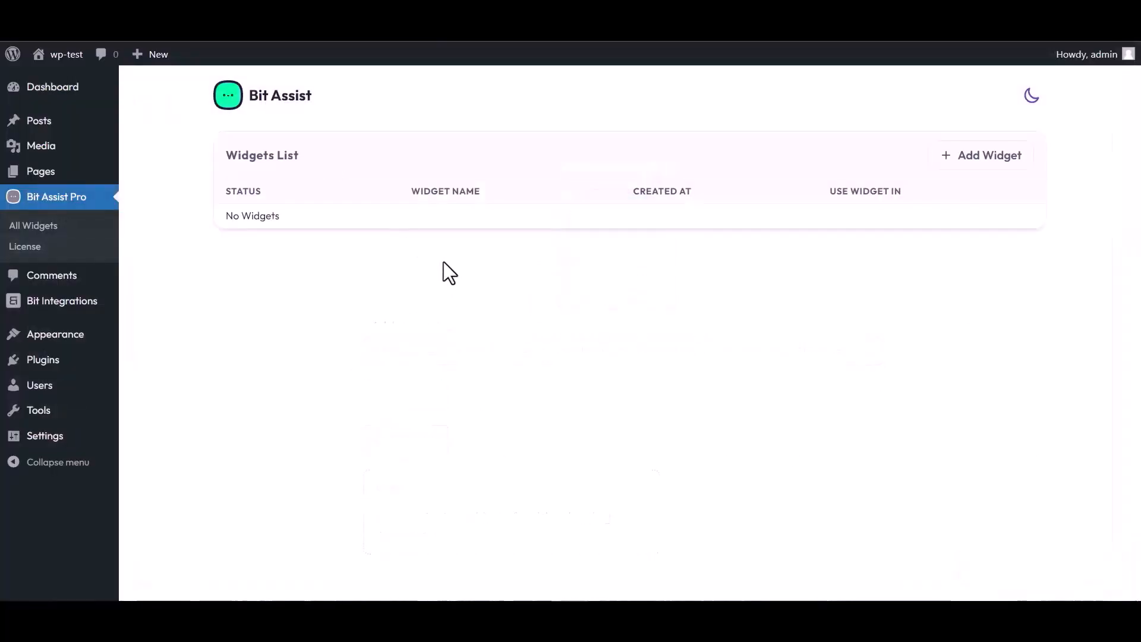
Create a new Bit Assist widget named "Bit Integrations"
click(984, 160)
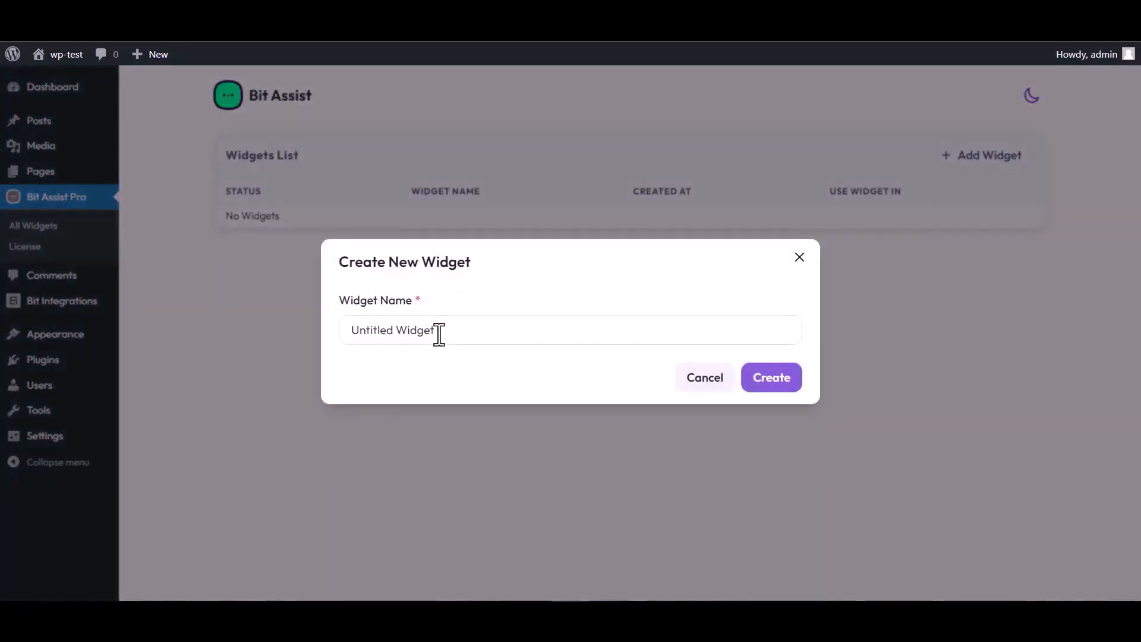
triple_click(441, 330)
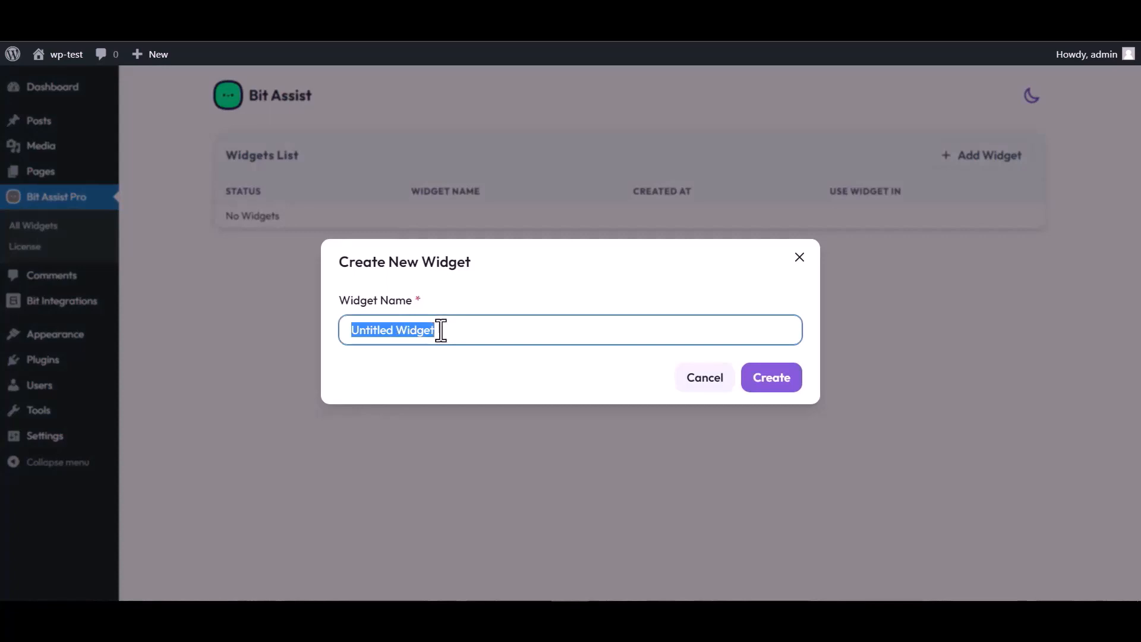
text(Bit )
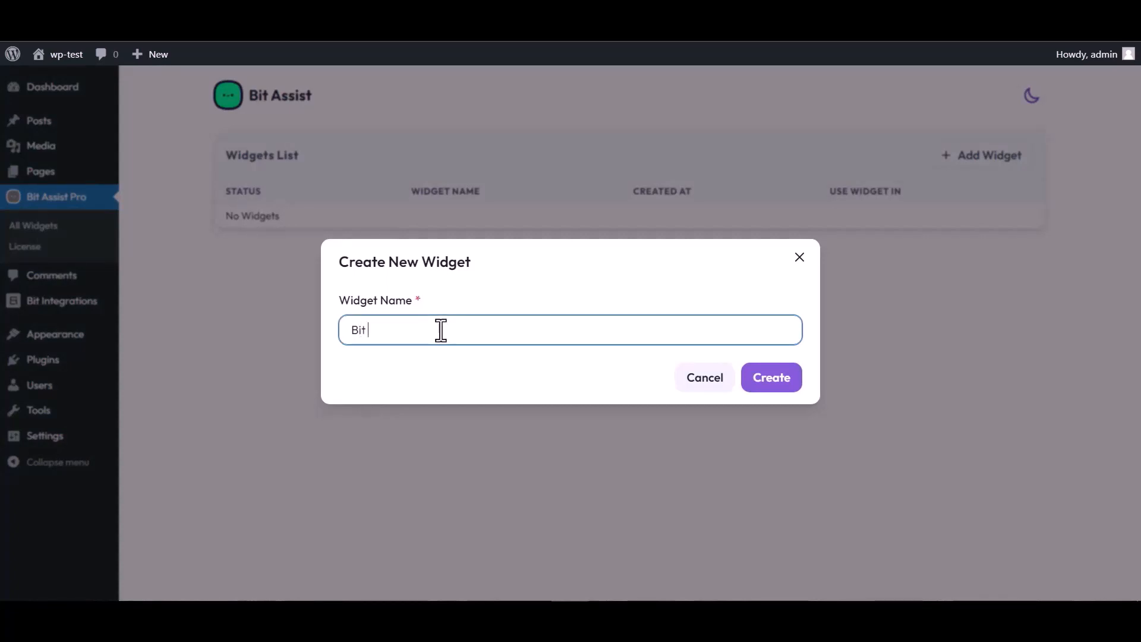
text(Integrations)
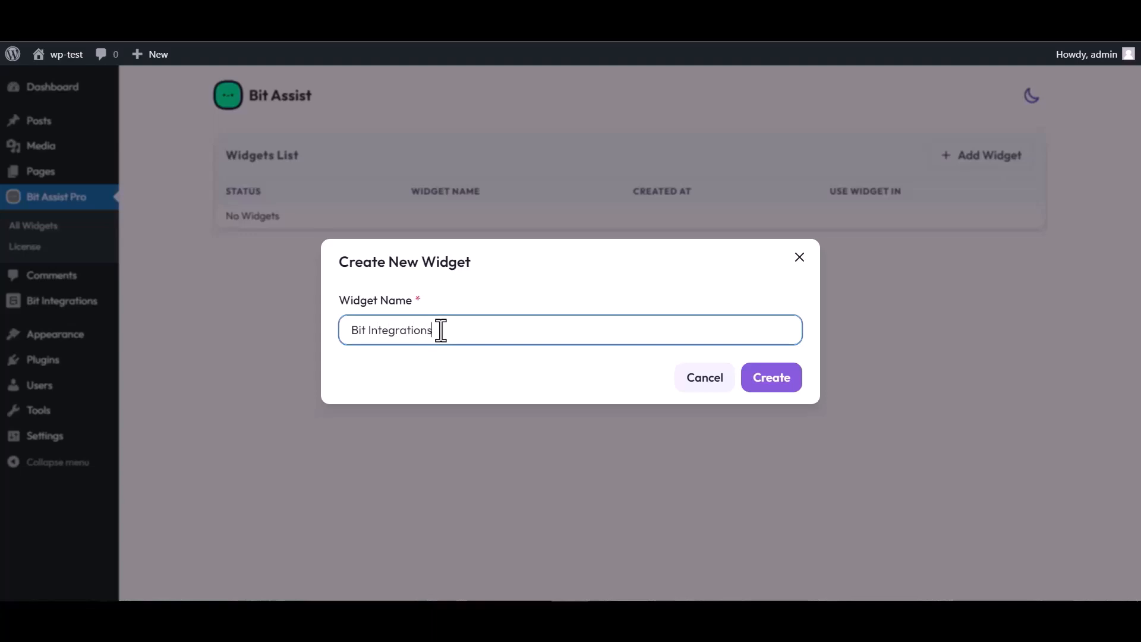
click(782, 387)
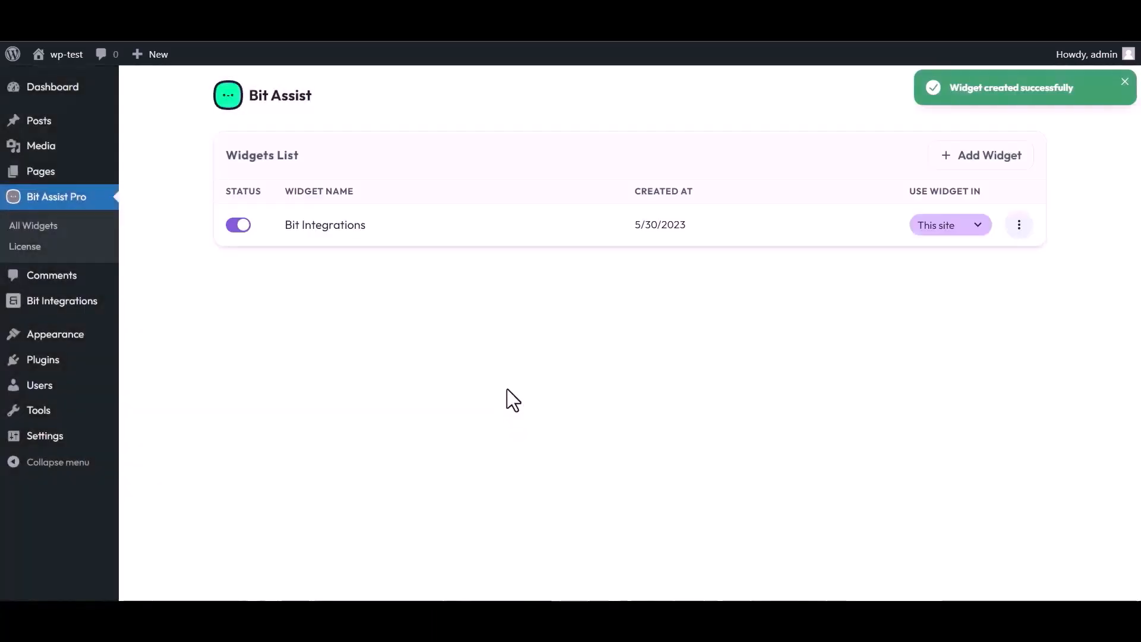
Open the Bit Integrations widget for editing and add a new Custom Form channel
click(1020, 224)
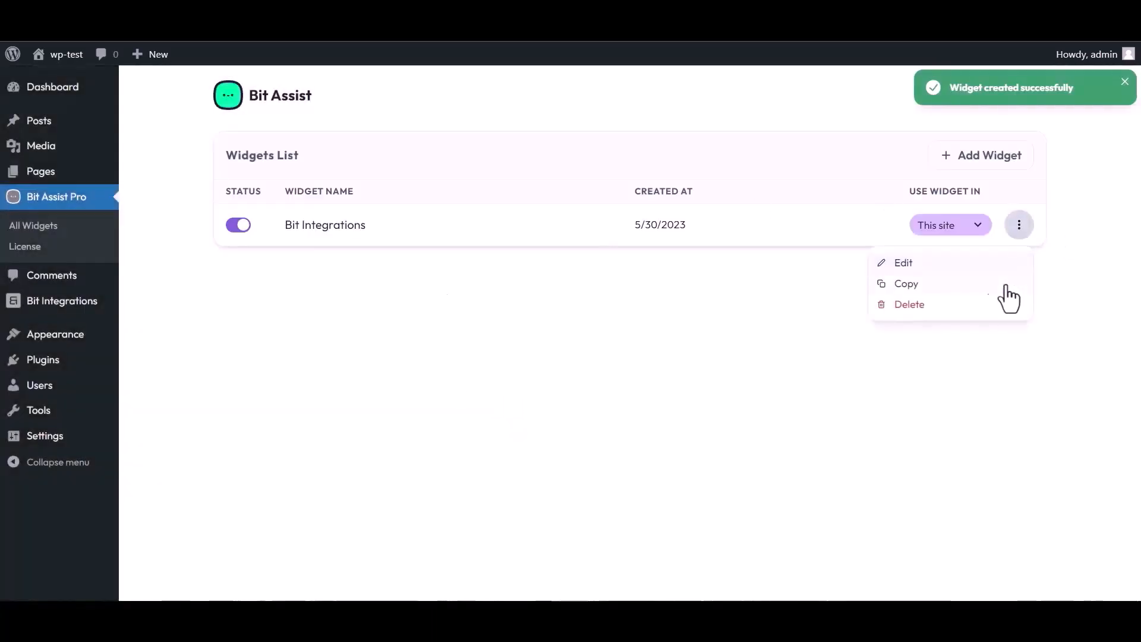
click(900, 263)
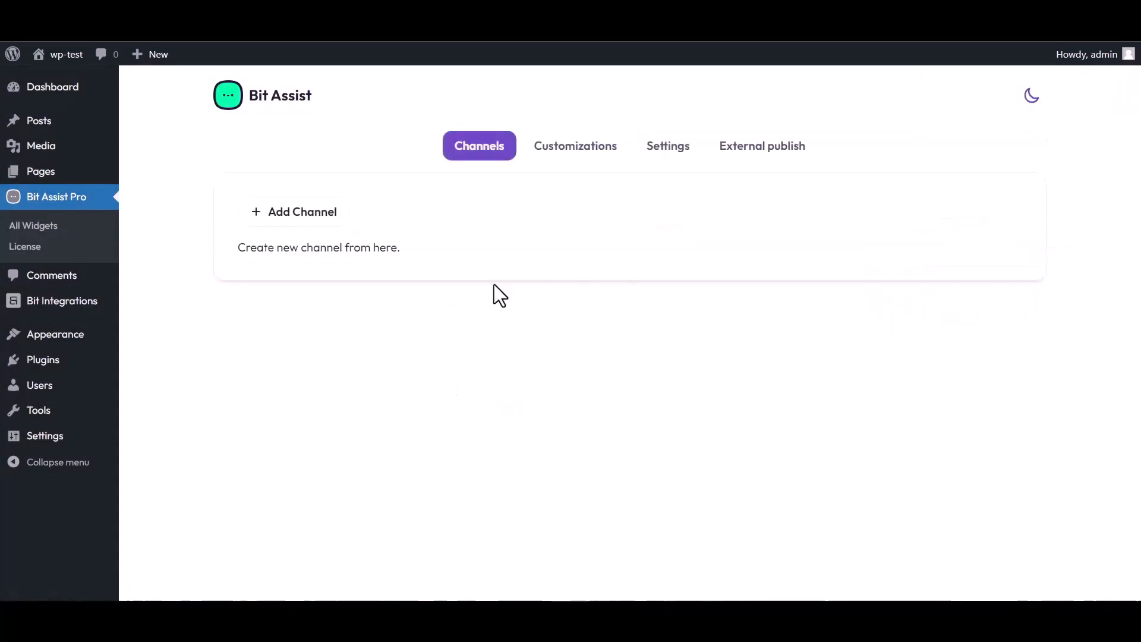
click(309, 217)
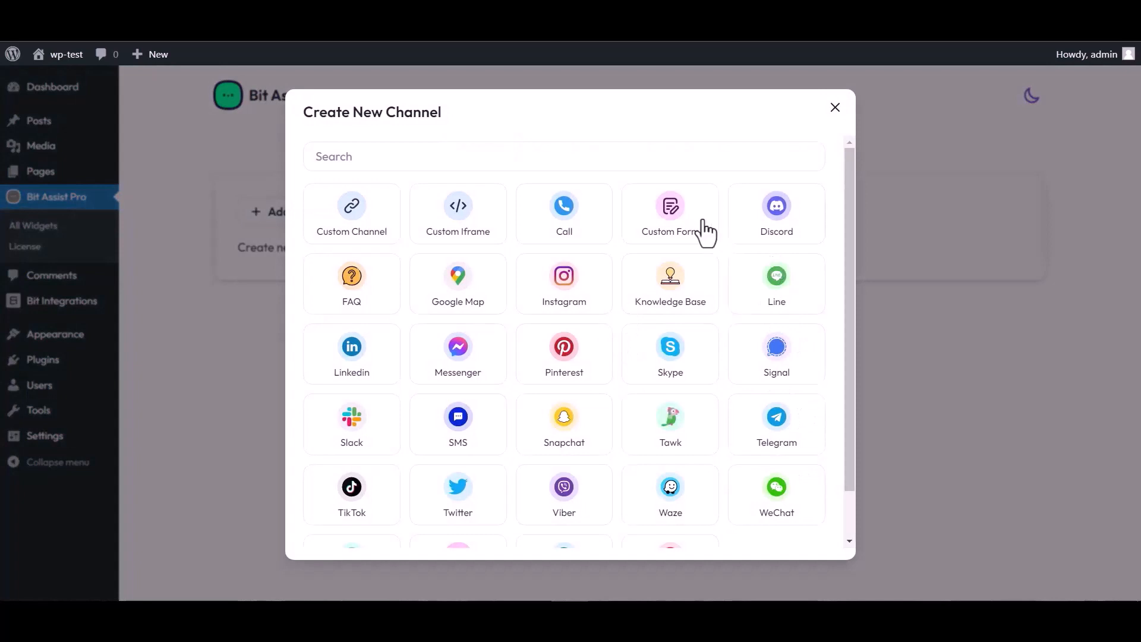
click(671, 228)
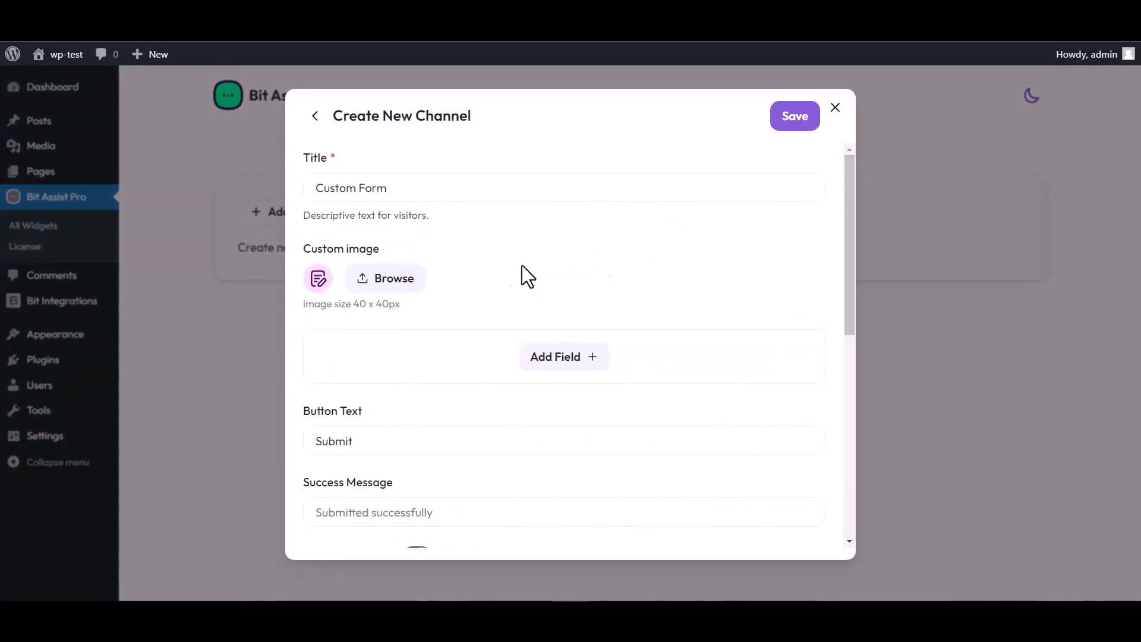
Set the custom form channel's title to "Bit Integrations"
triple_click(399, 188)
text(B)
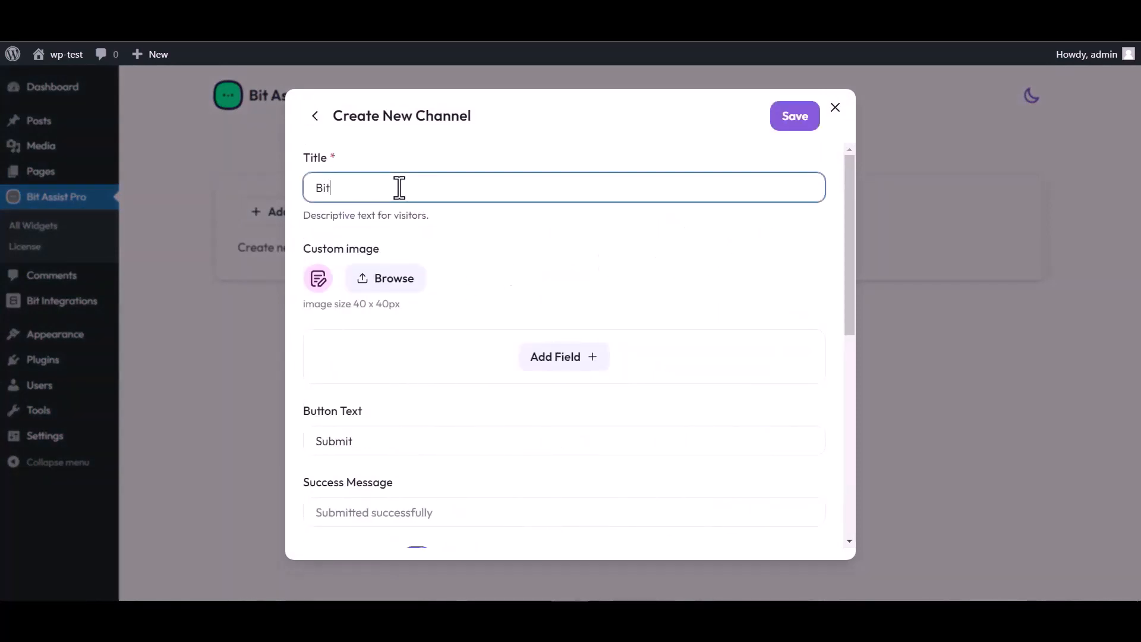
text(it  Integrations)
Add a Text field, an Email field and a Number field to the custom form
click(567, 363)
click(490, 398)
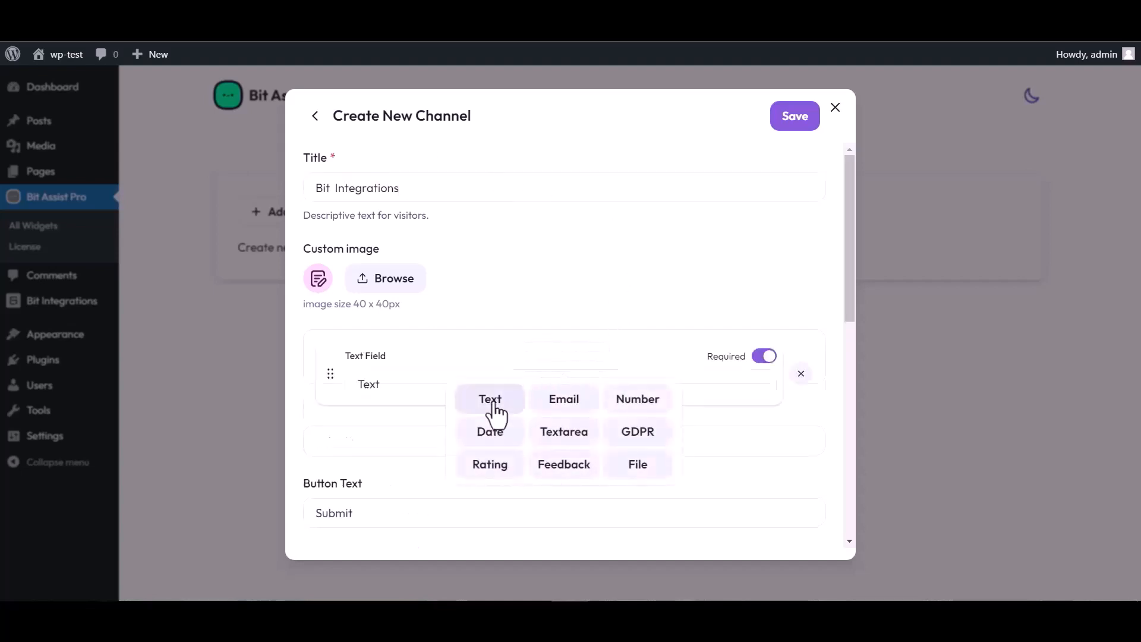
click(563, 430)
click(563, 471)
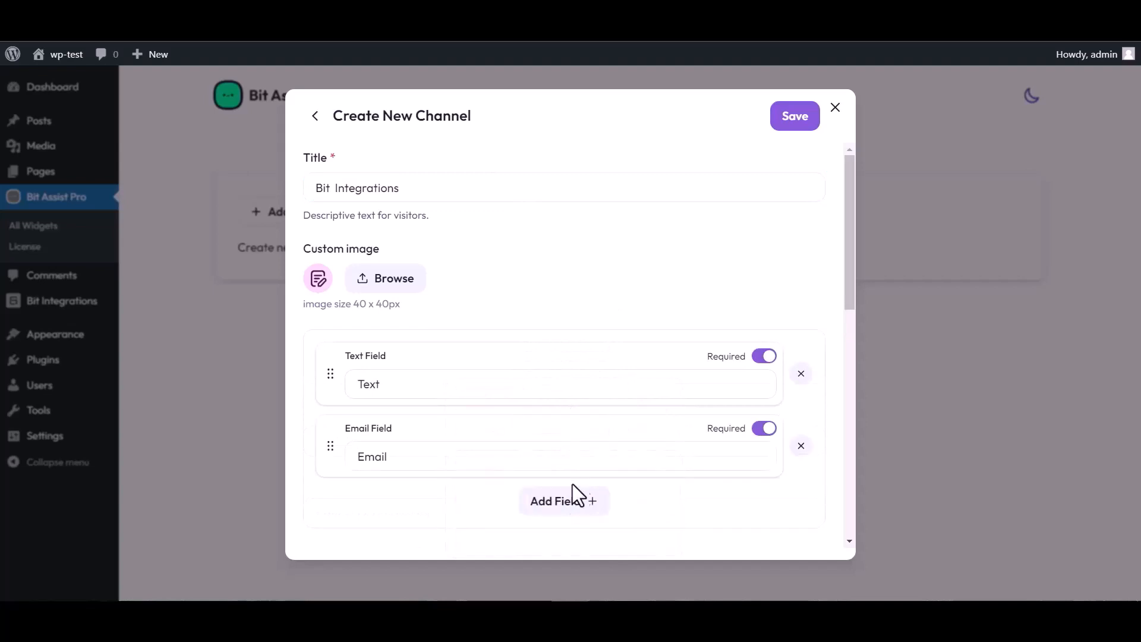
click(592, 501)
click(637, 394)
Rename the text field's placeholder to "Name"
scroll(517, 313, down, 4)
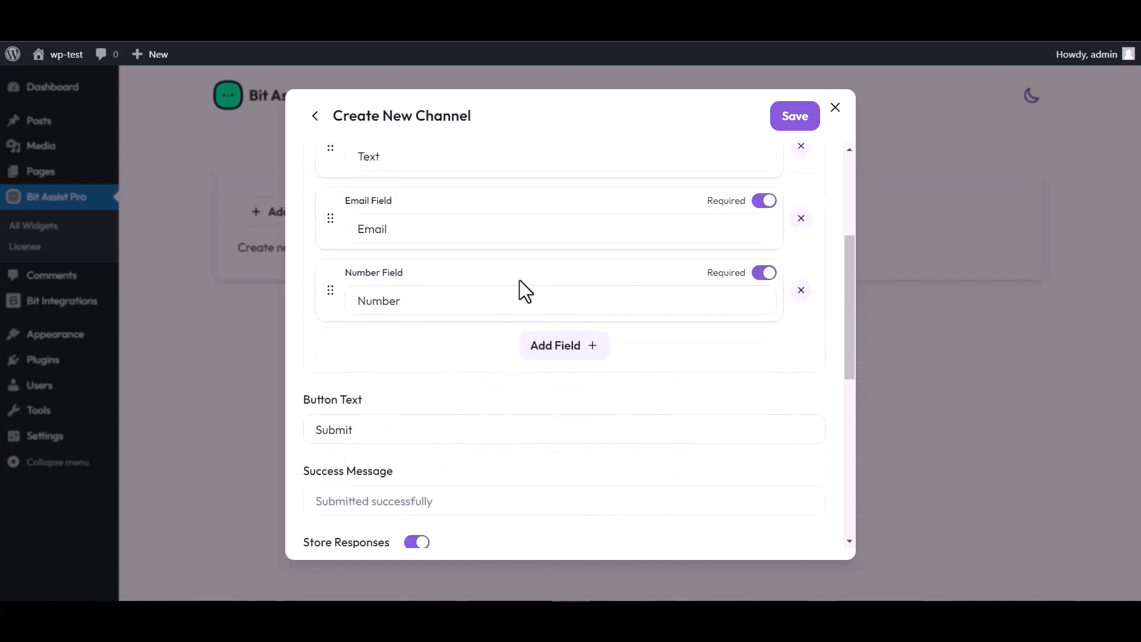
scroll(519, 282, up, 4)
click(395, 379)
double_click(389, 380)
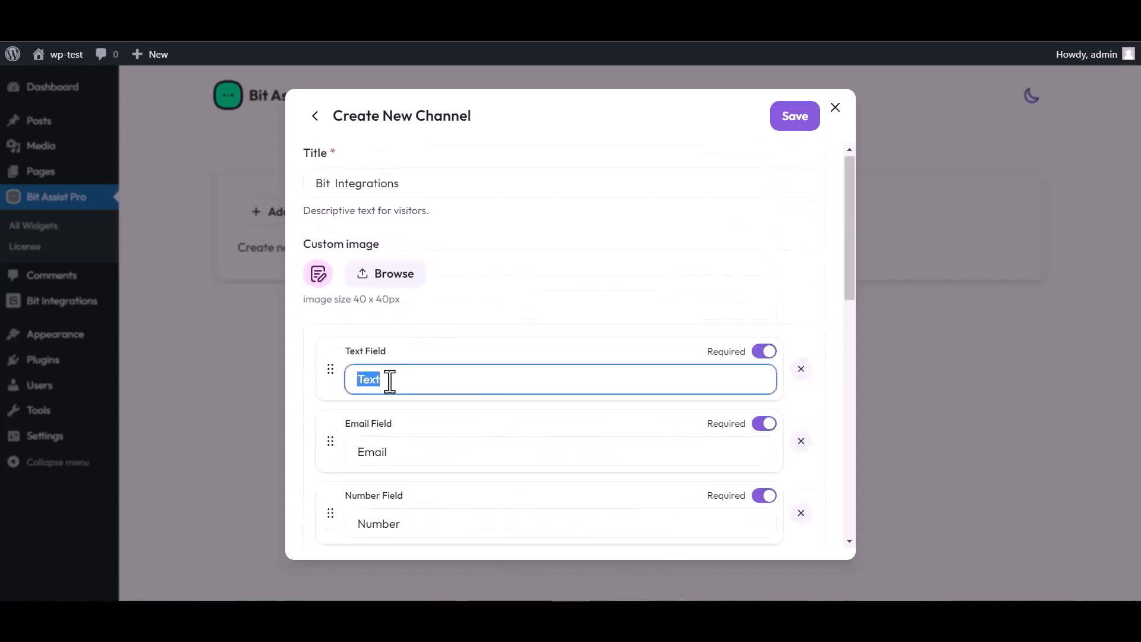
text(Name)
Paste the copied webhook URL into the channel's Webhook URL setting and save the channel
scroll(570, 344, down, 5)
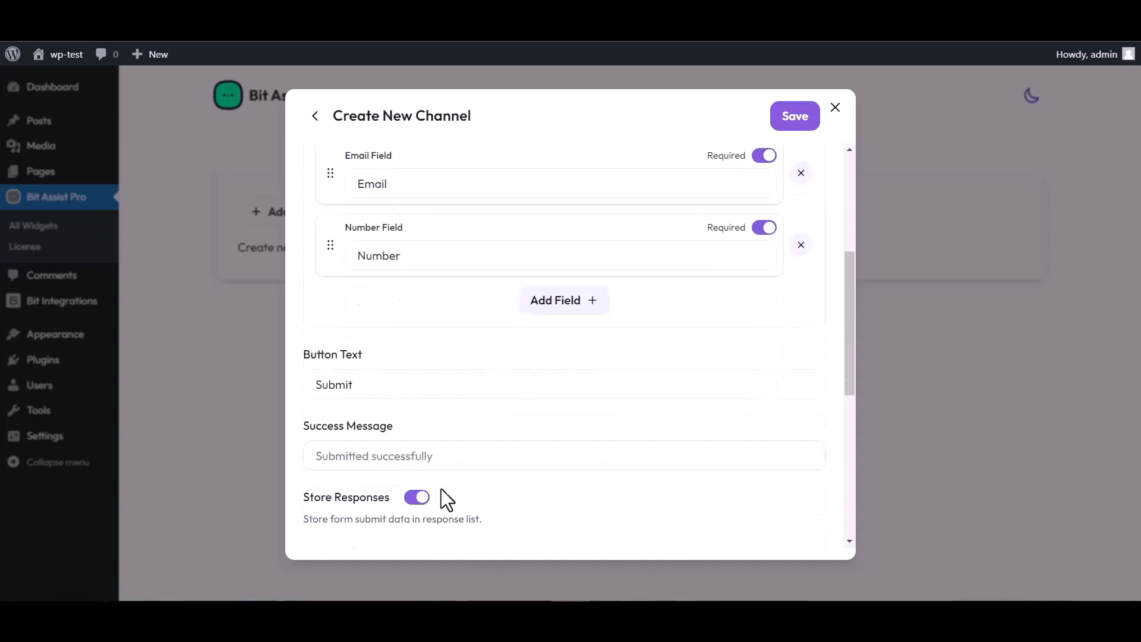
scroll(447, 499, down, 3)
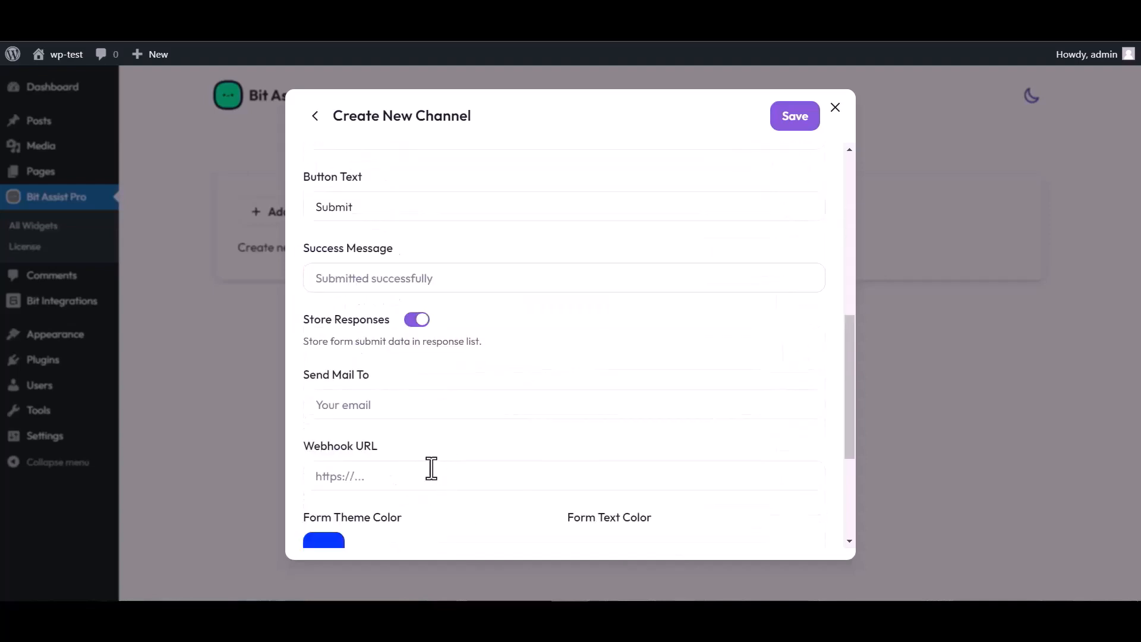
click(360, 477)
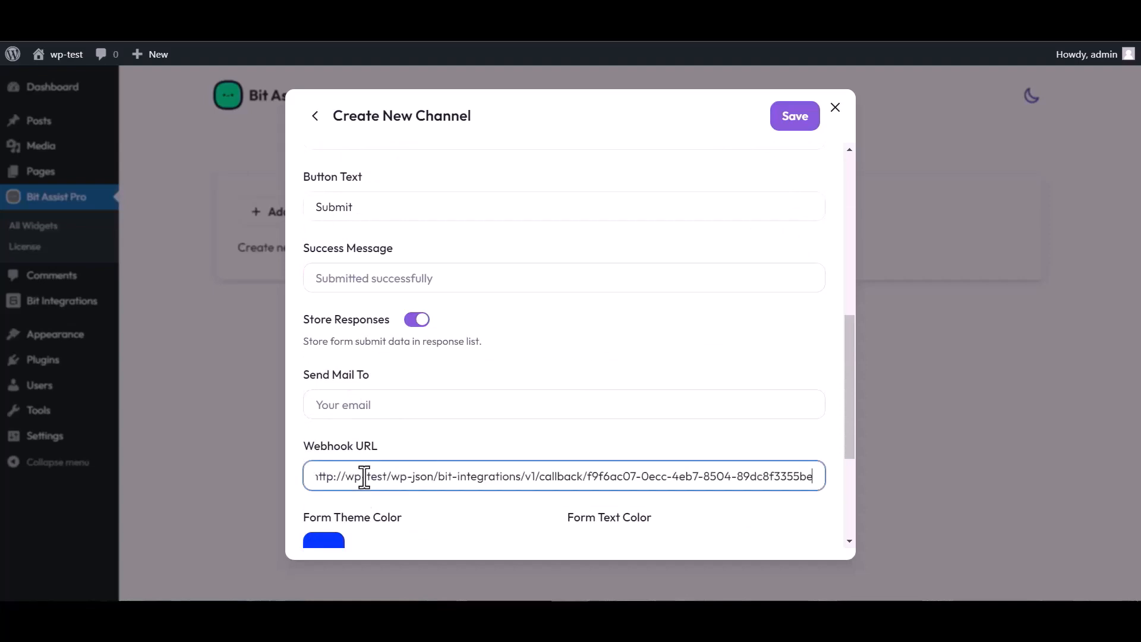
click(790, 126)
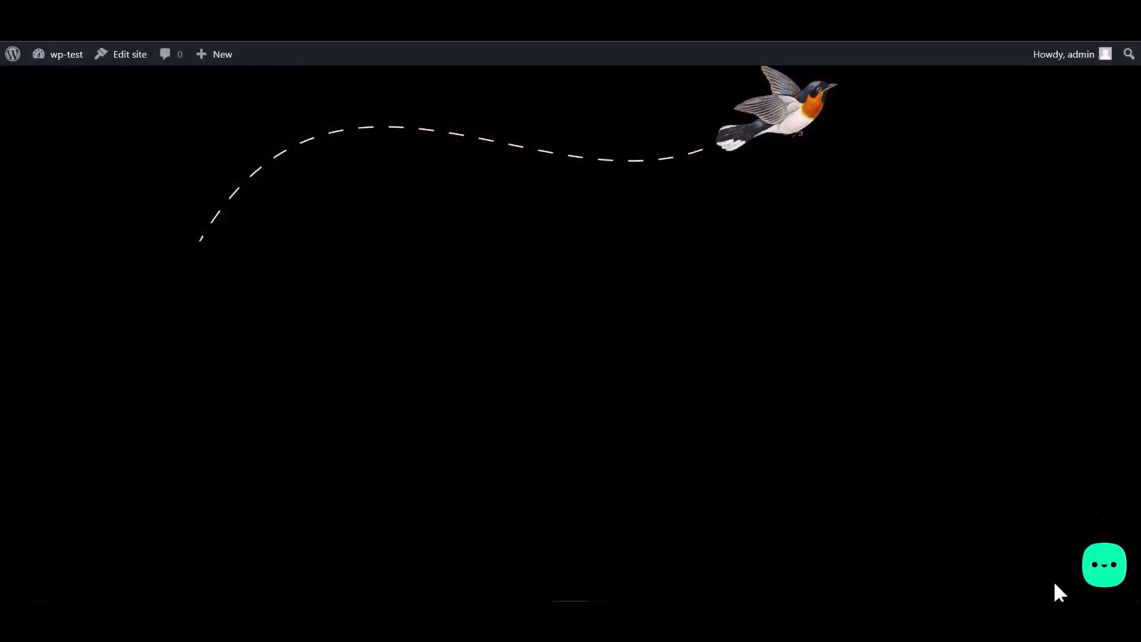
Open the site's Bit Assist widget and its Bit Integrations form
click(1101, 572)
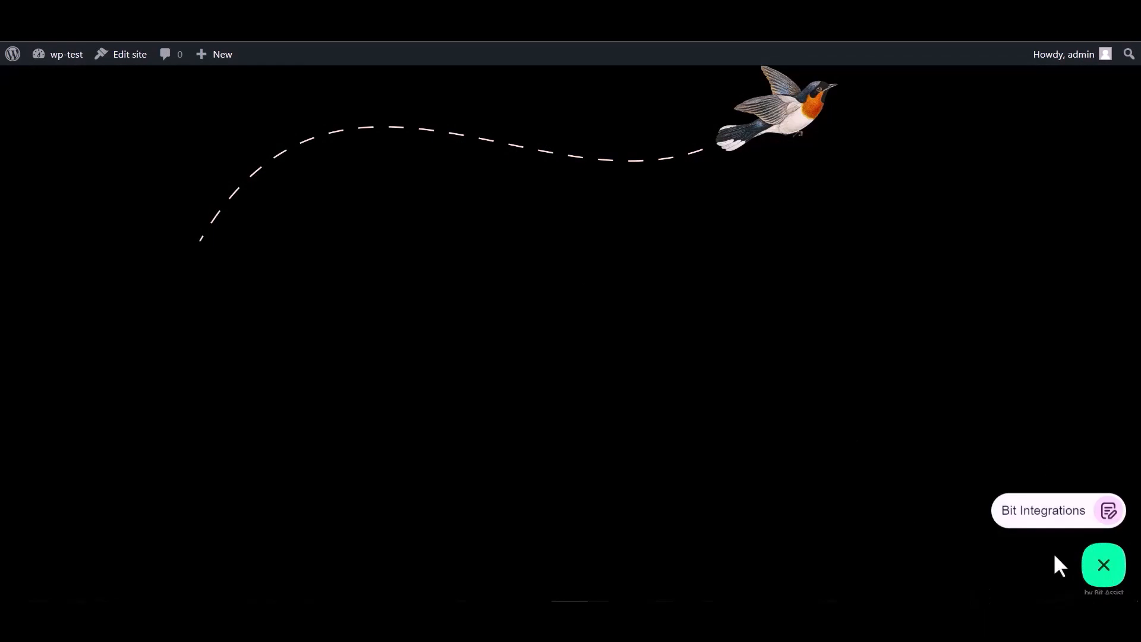
click(1031, 517)
Fill in the form's name field and a test e-mail address
click(957, 380)
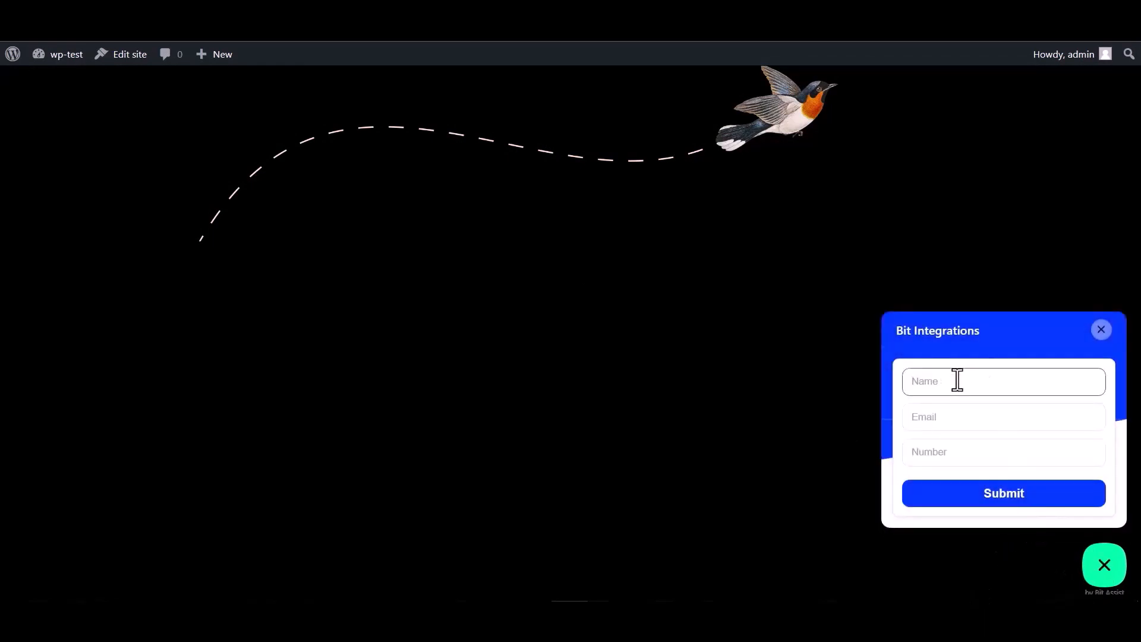
click(949, 455)
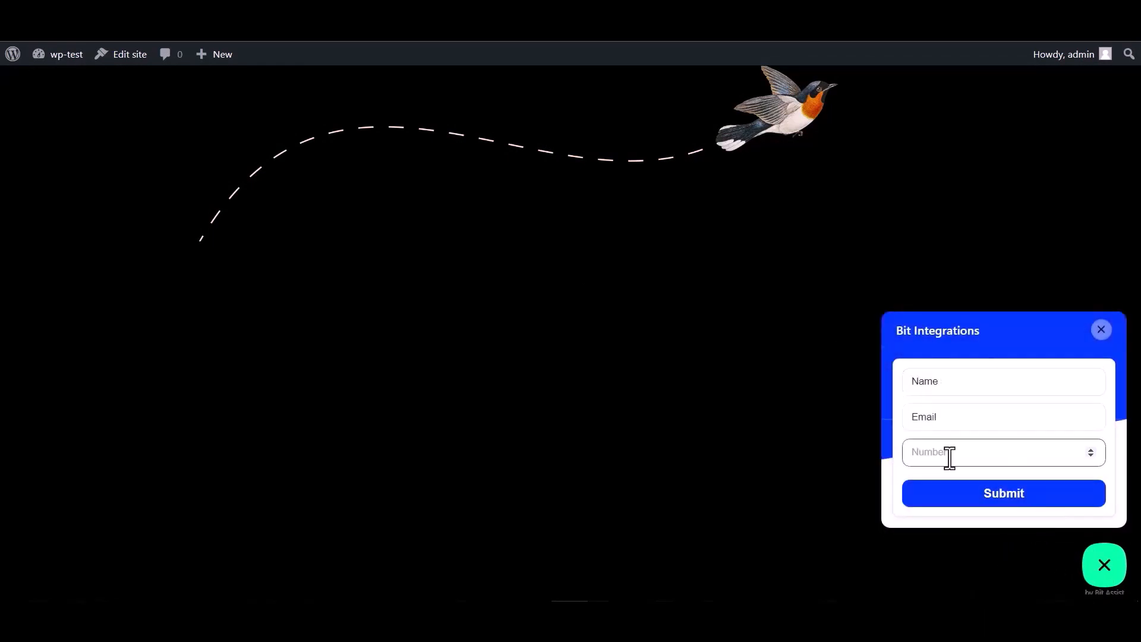
double_click(949, 384)
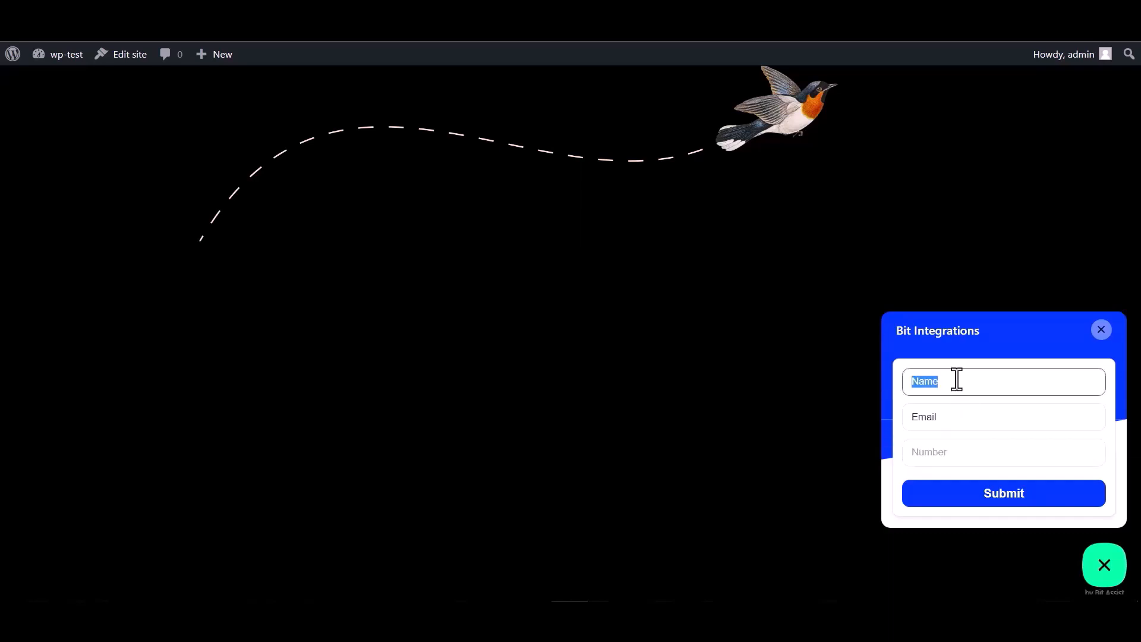
click(950, 419)
double_click(949, 418)
click(947, 421)
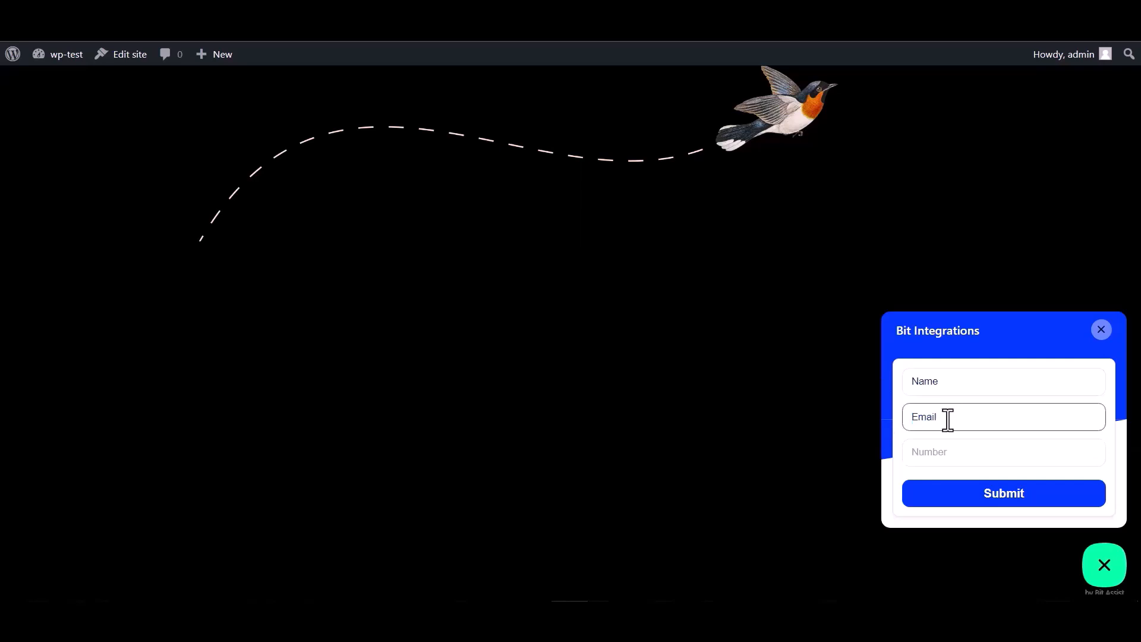
double_click(951, 417)
click(954, 416)
text(@gmail.com)
Enter 000000 as the number and submit the test form
click(928, 451)
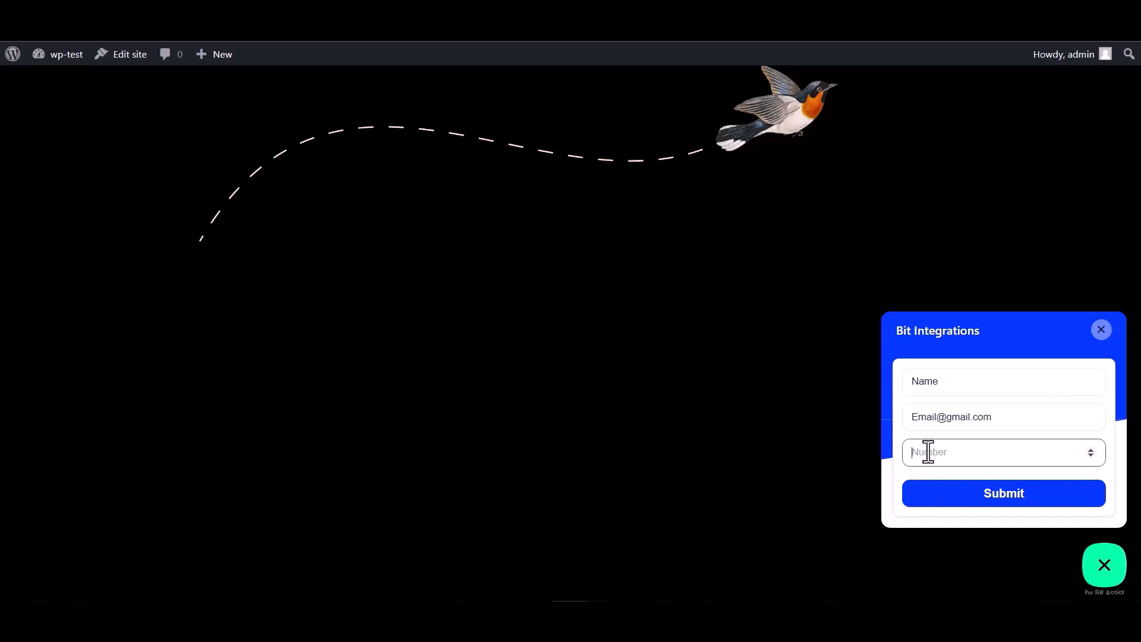
text(000000)
click(1000, 510)
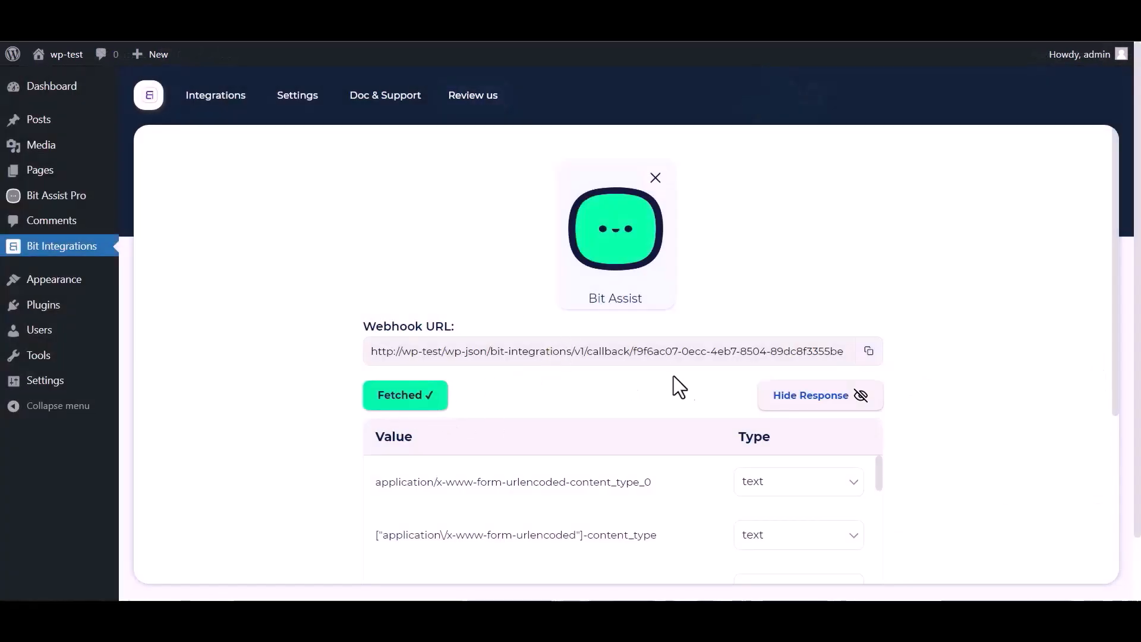
Review the fetched webhook response fields and proceed to set the action
scroll(725, 375, down, 1)
scroll(510, 461, down, 3)
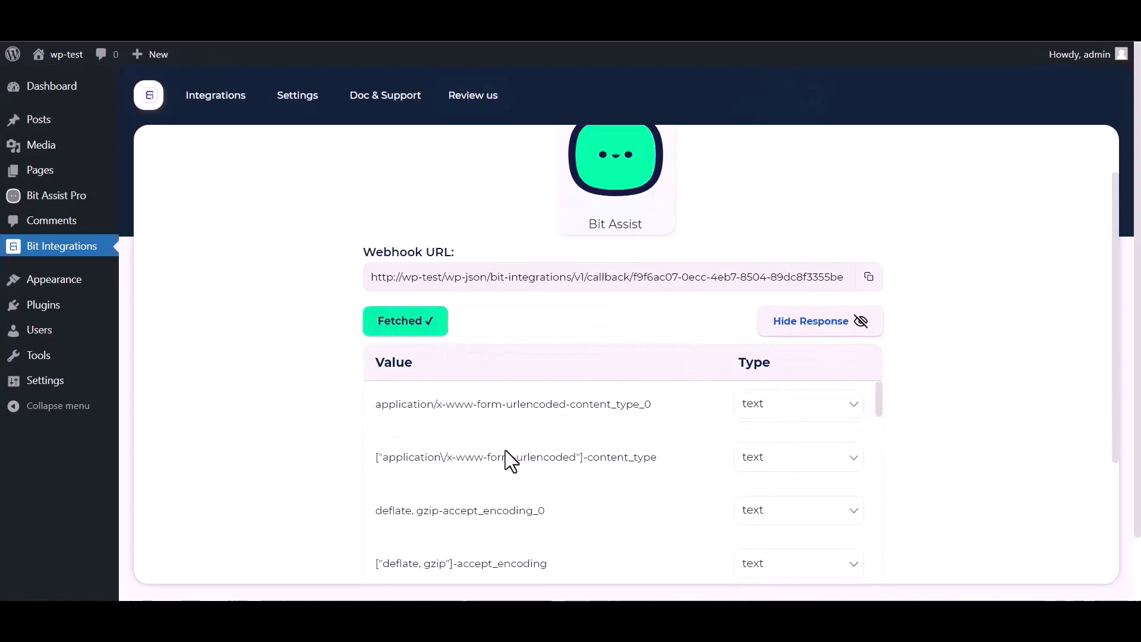
scroll(535, 455, down, 3)
scroll(327, 461, down, 4)
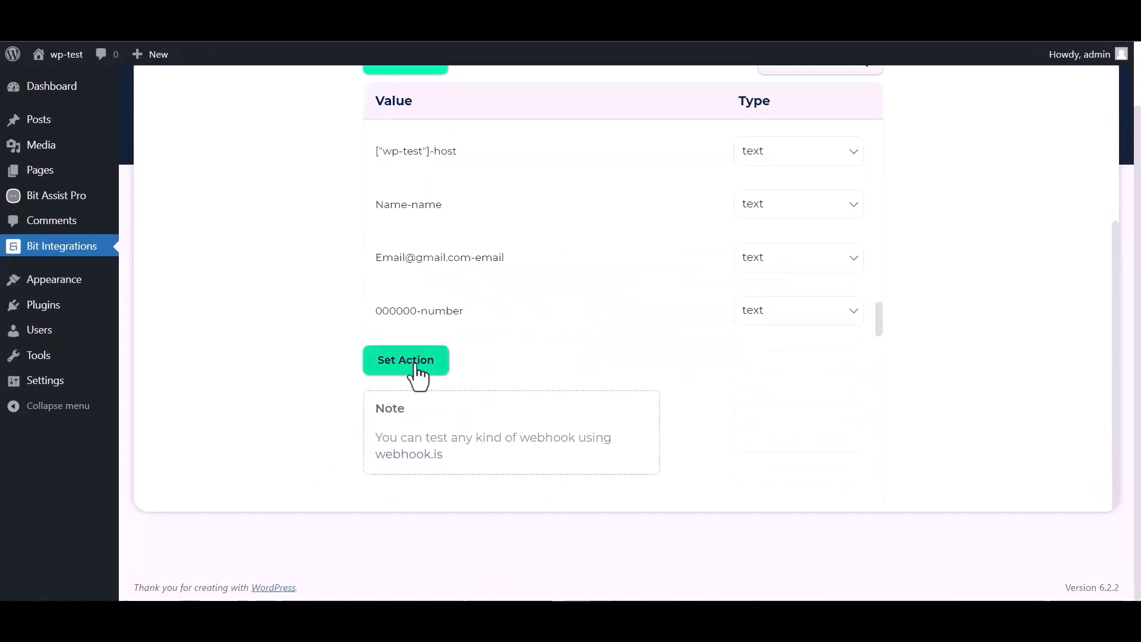
click(415, 364)
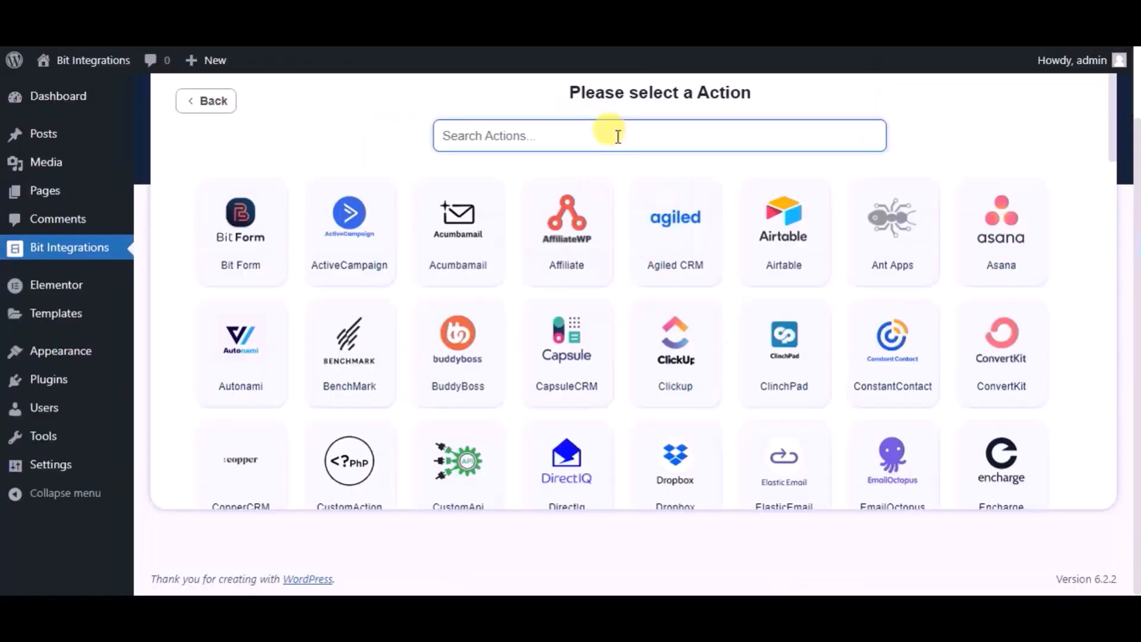
Search the actions for "copp" and choose CopperCRM
text(copp)
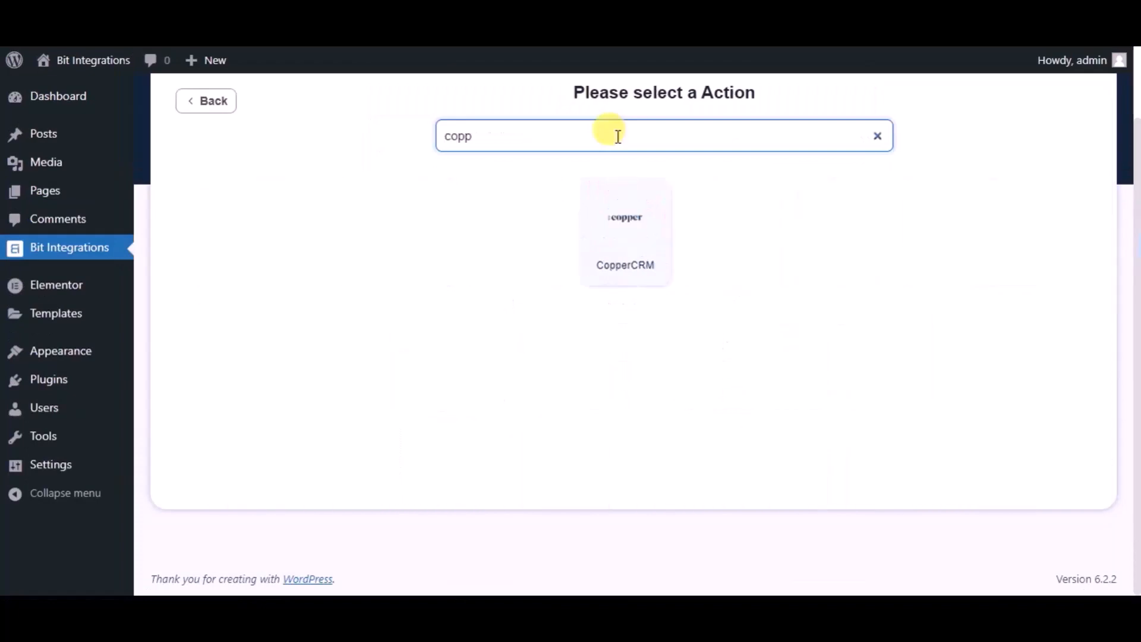
click(614, 192)
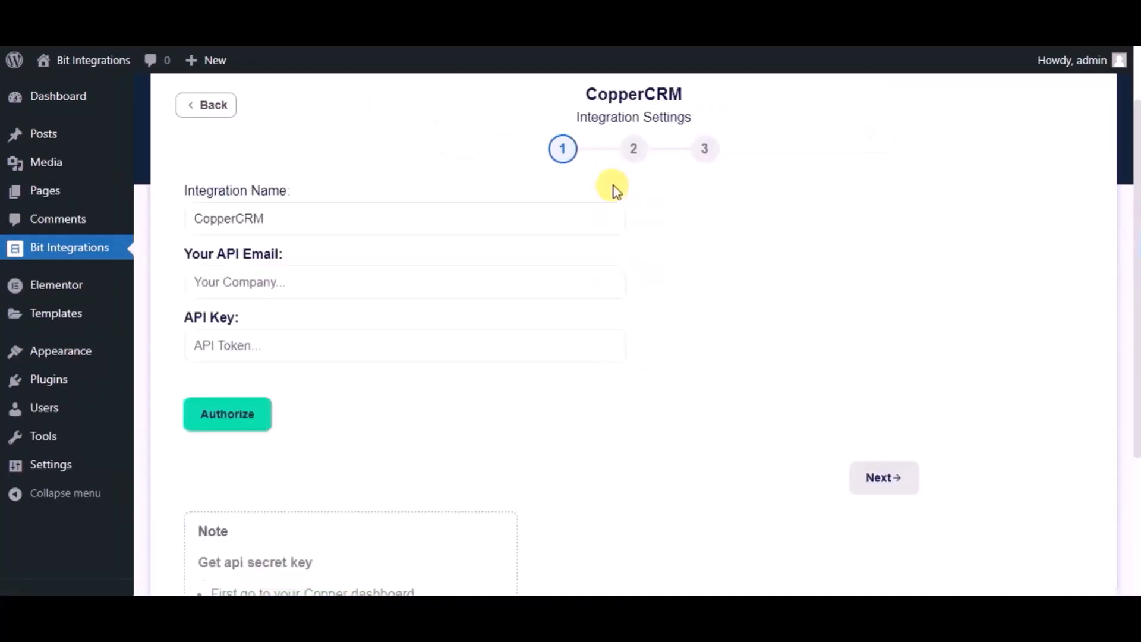
Rename the integration to Bit Integrations
click(433, 208)
double_click(435, 211)
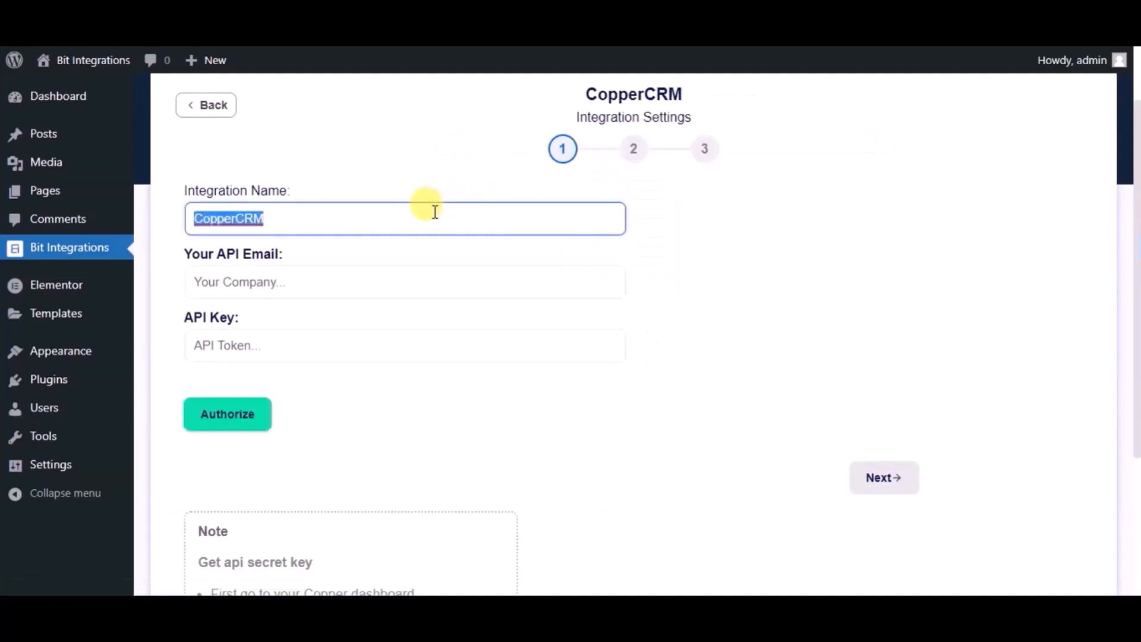
text(Bit Int)
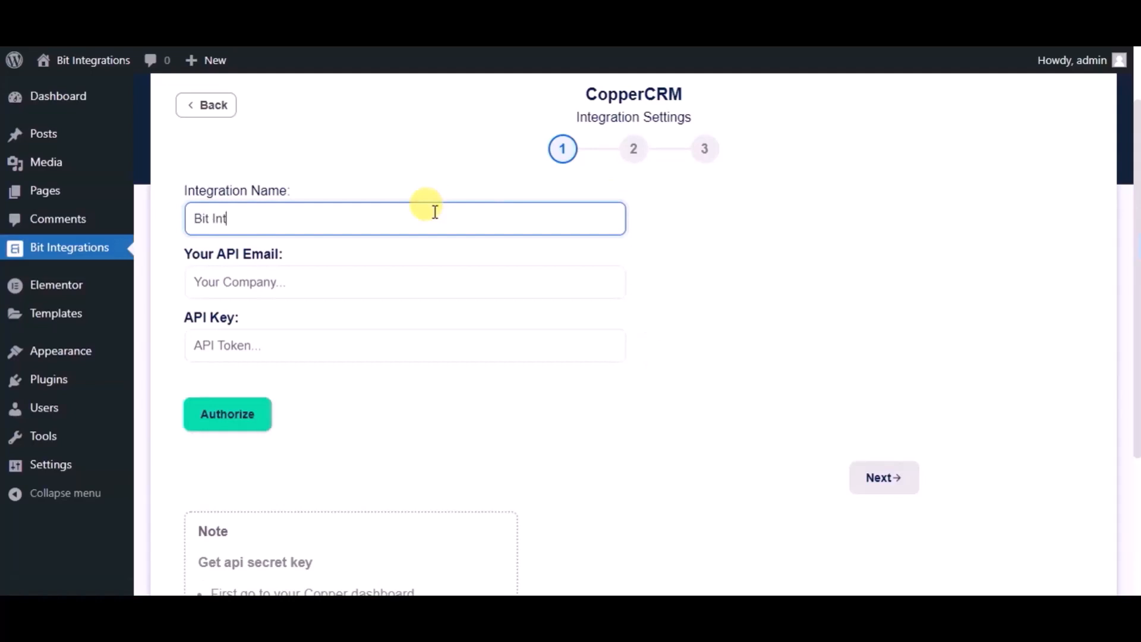
text(egrations)
Open Copper's API key settings and generate a new API key
click(402, 271)
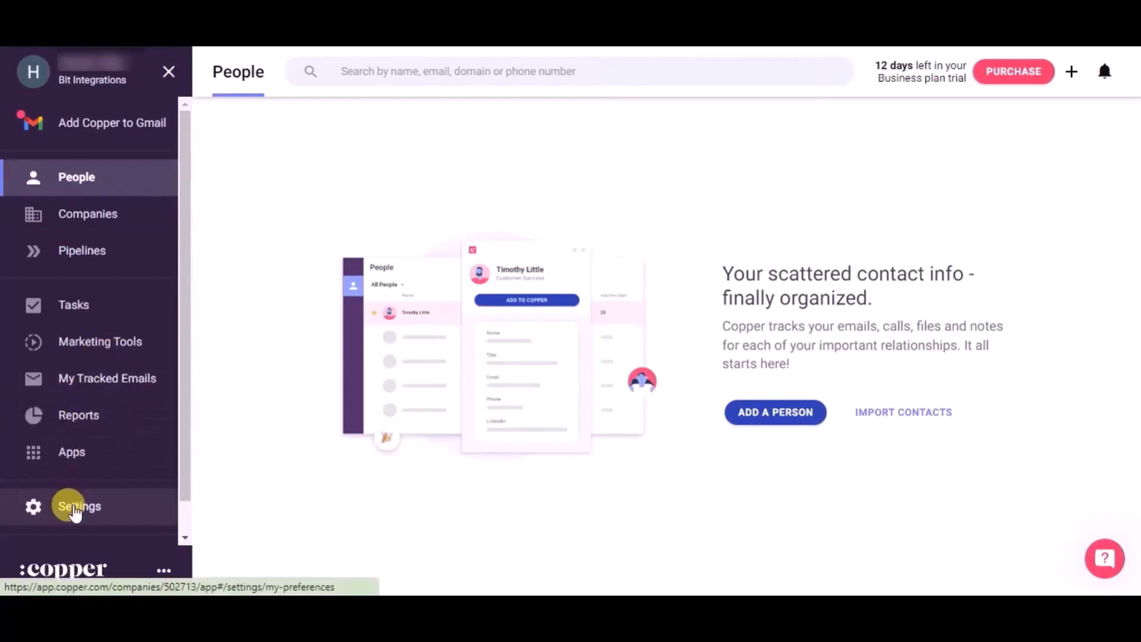
click(74, 510)
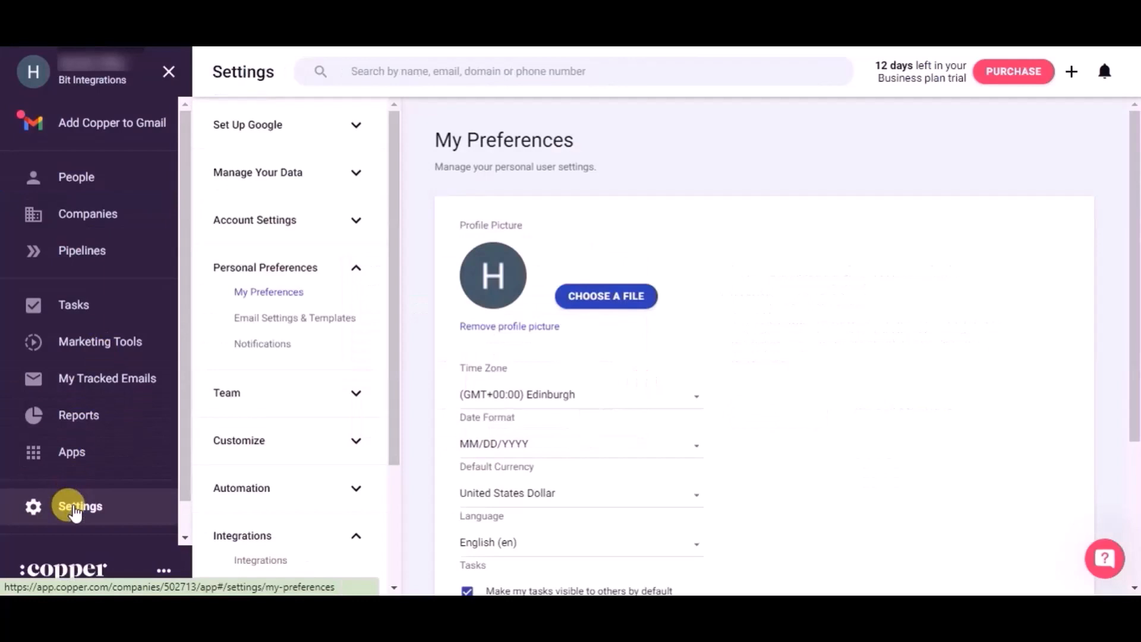
scroll(321, 511, down, 3)
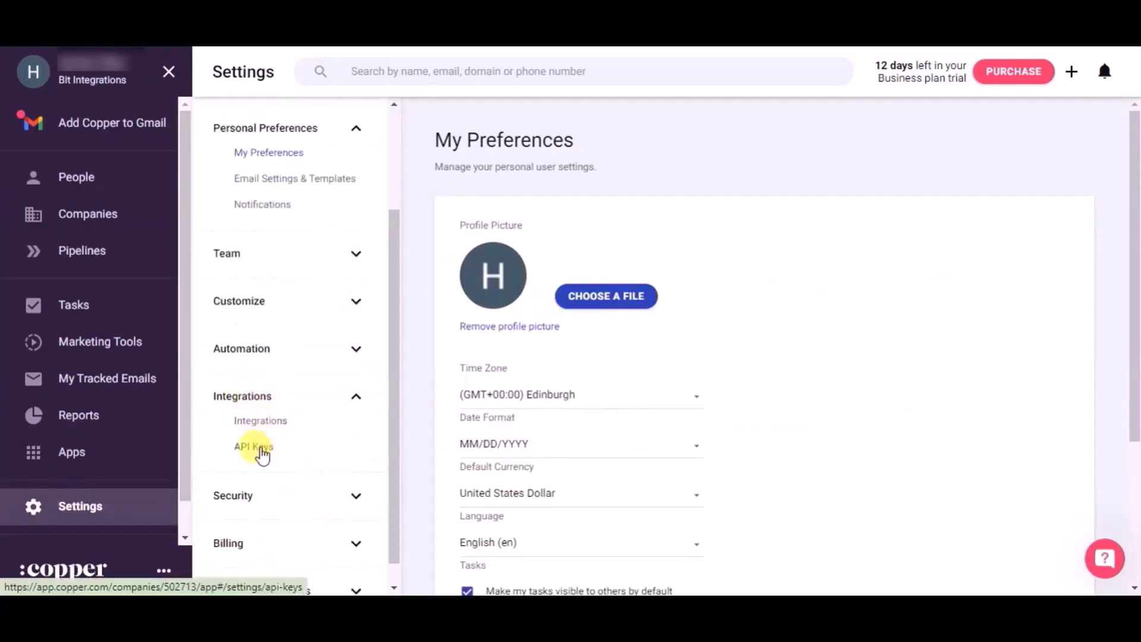
click(255, 447)
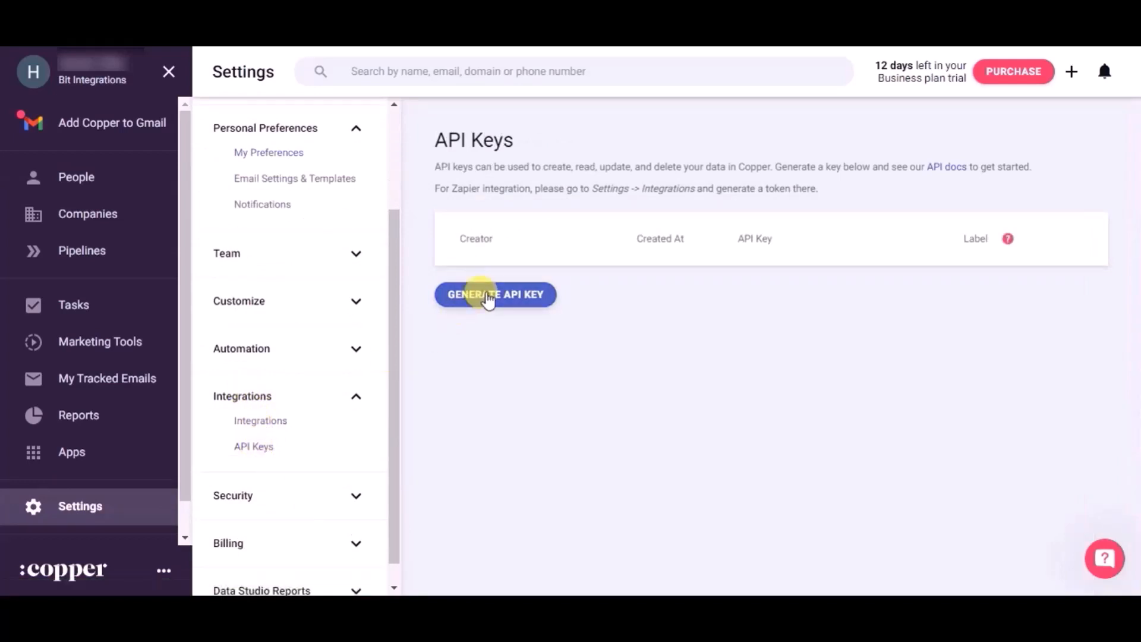
click(487, 297)
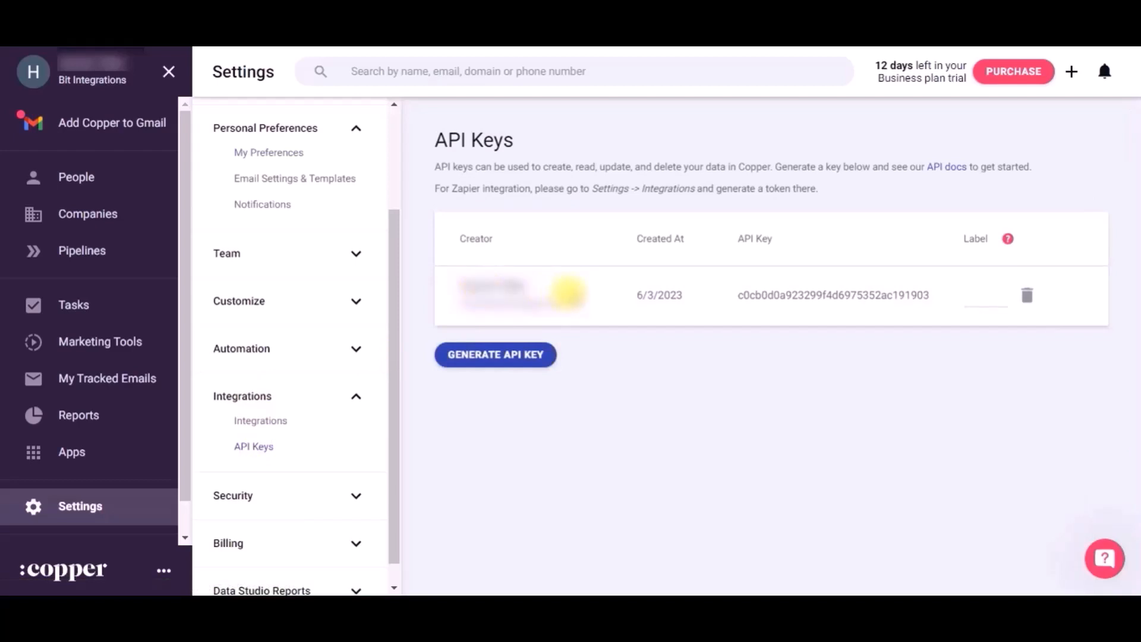
Copy the Copper account's e-mail address and paste it into the API email field
drag(577, 300, 452, 298)
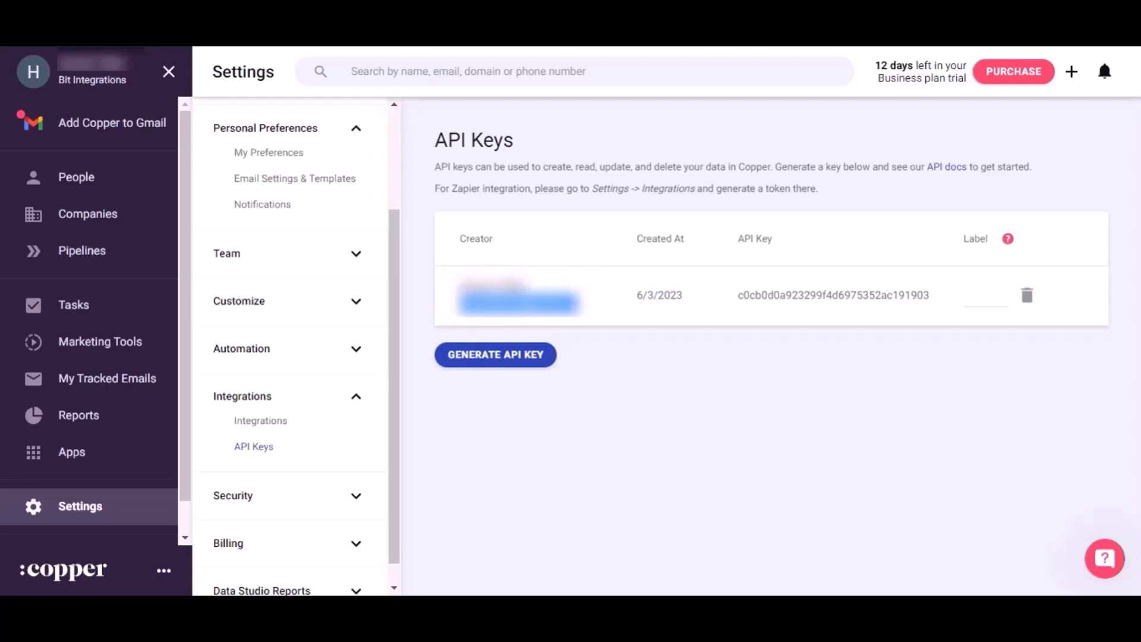
click(351, 35)
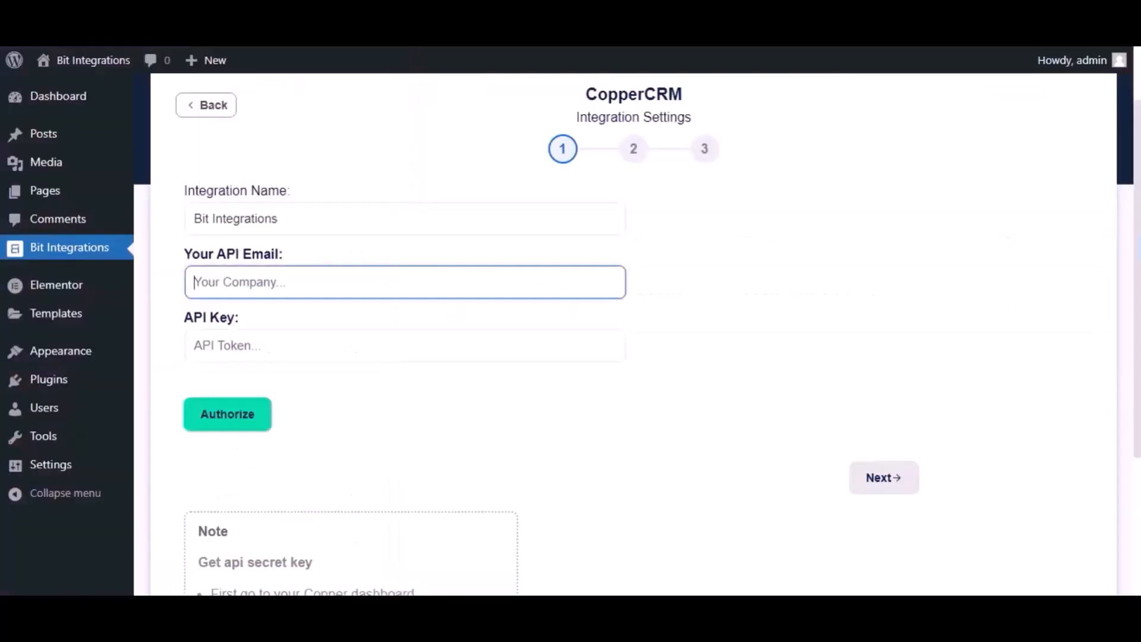
key(ctrl+v)
key(ctrl+v)
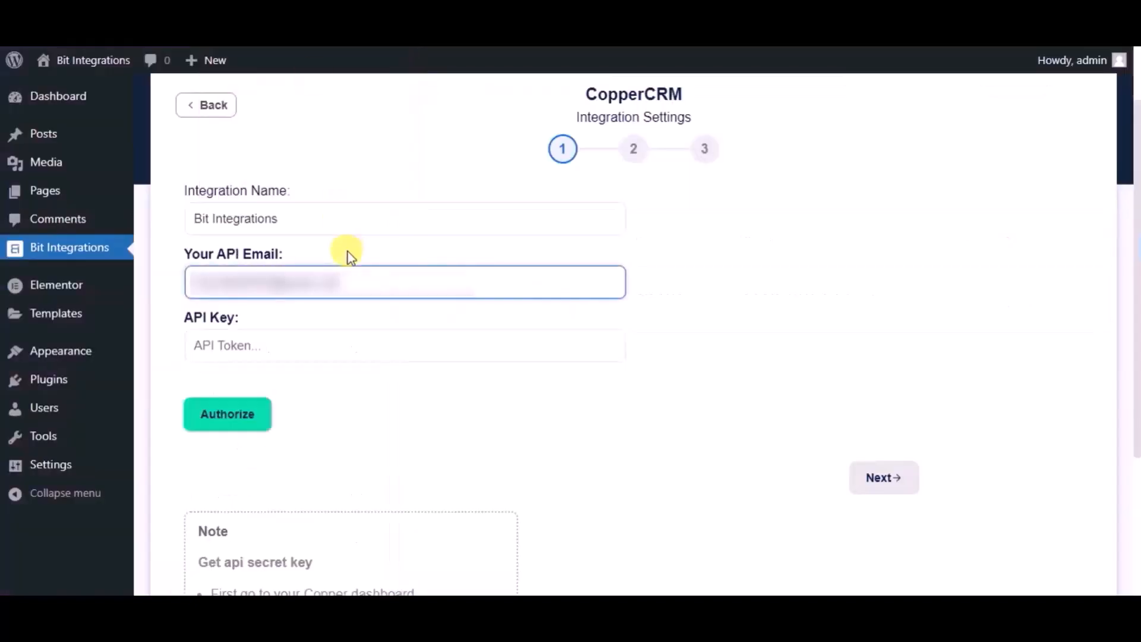
Copy the generated Copper API key and paste it into the API Key field
click(511, 35)
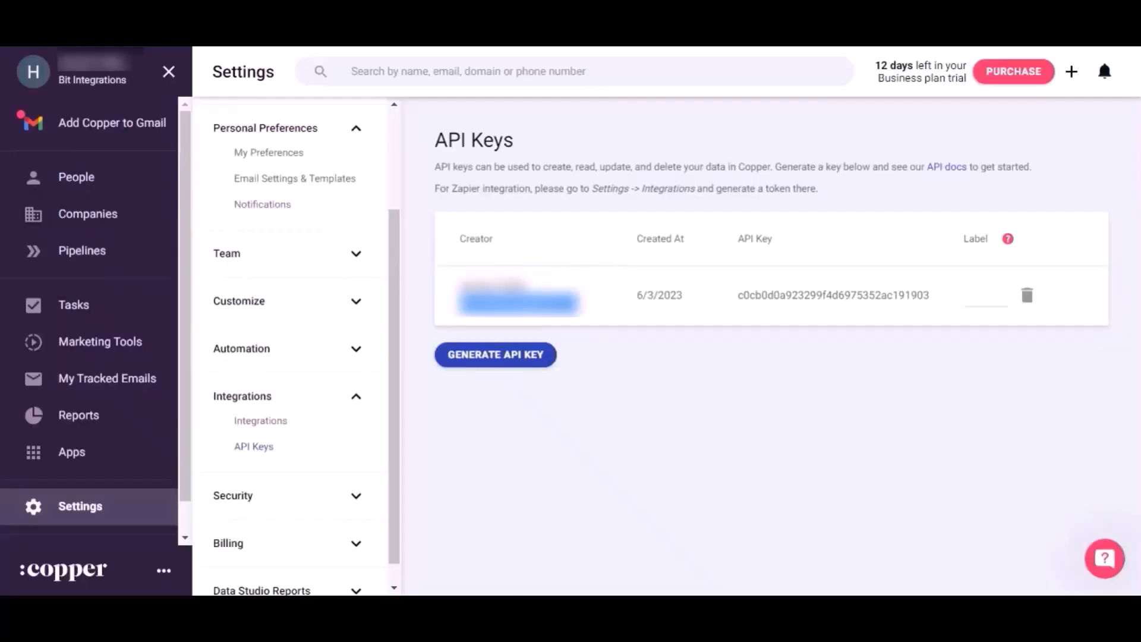
drag(931, 296, 740, 292)
key(ctrl+c)
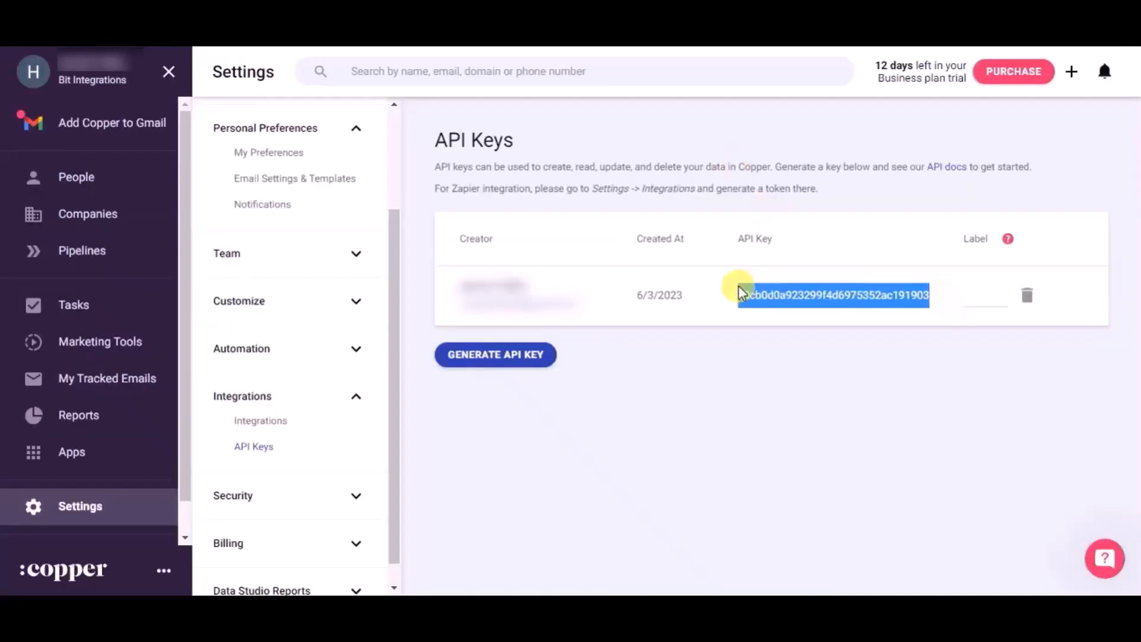
click(309, 36)
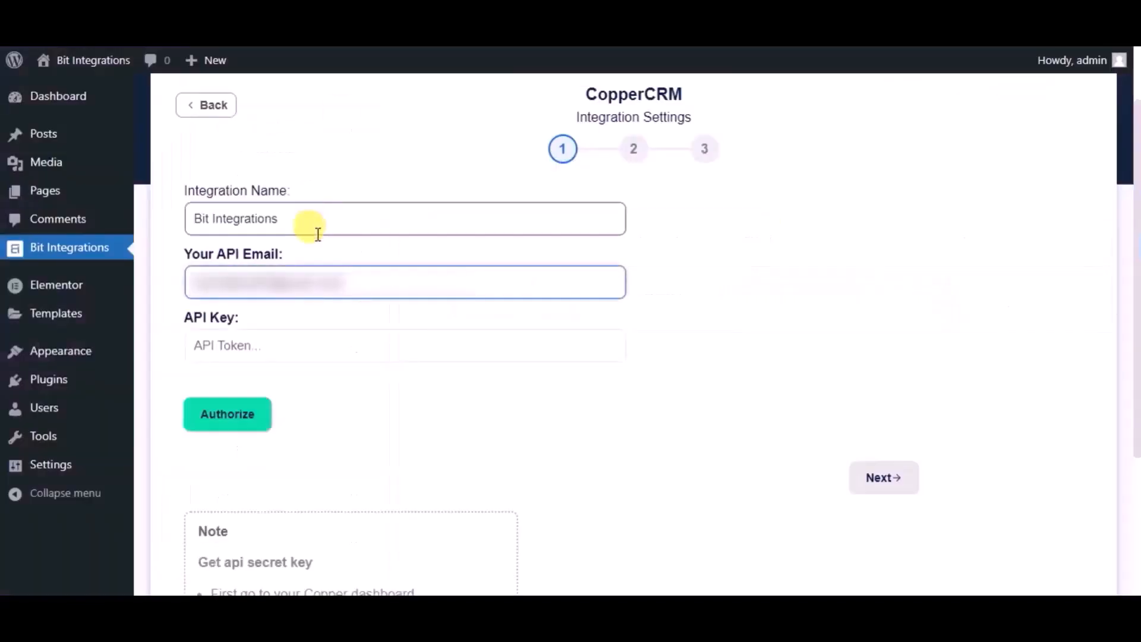
click(306, 337)
key(ctrl+v)
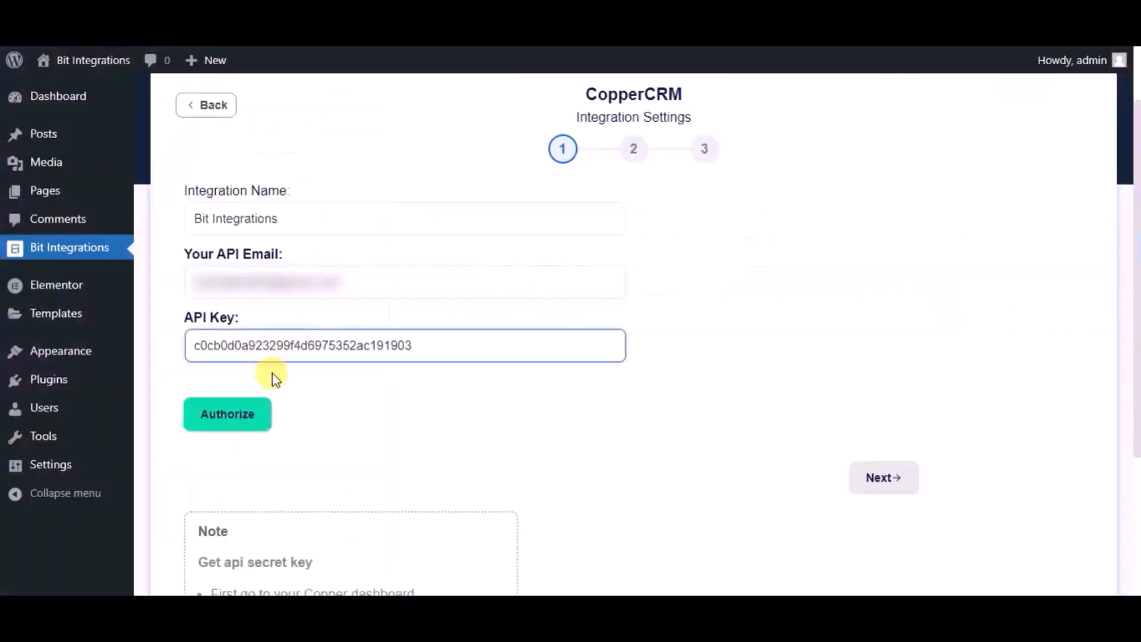
Authorize the CopperCRM connection, proceed, and choose the Create Person action
click(259, 416)
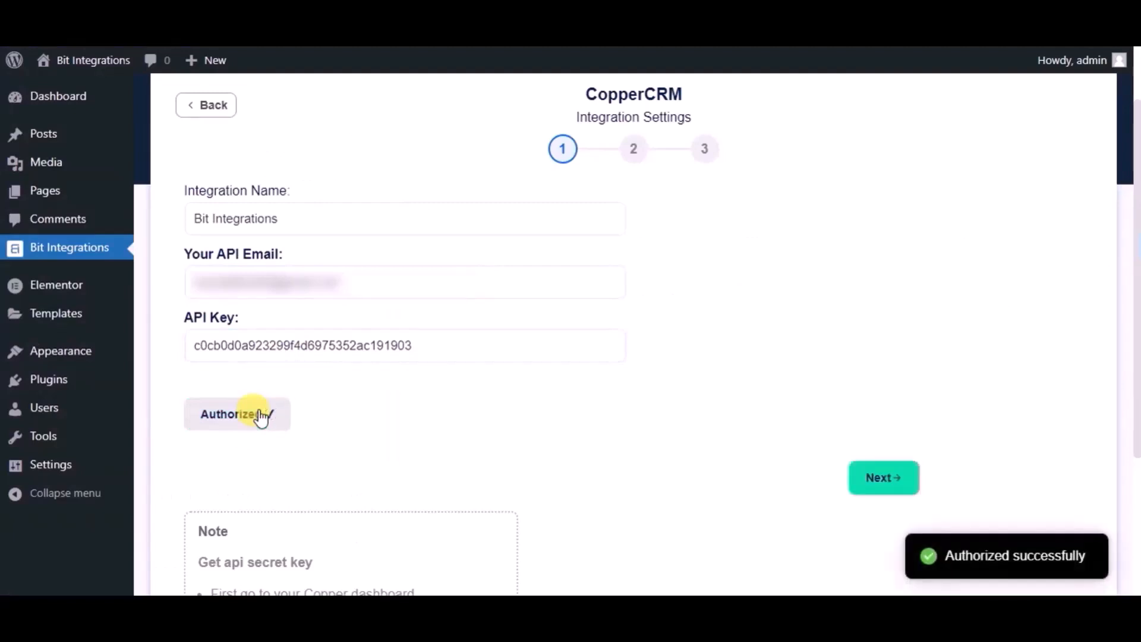
click(891, 485)
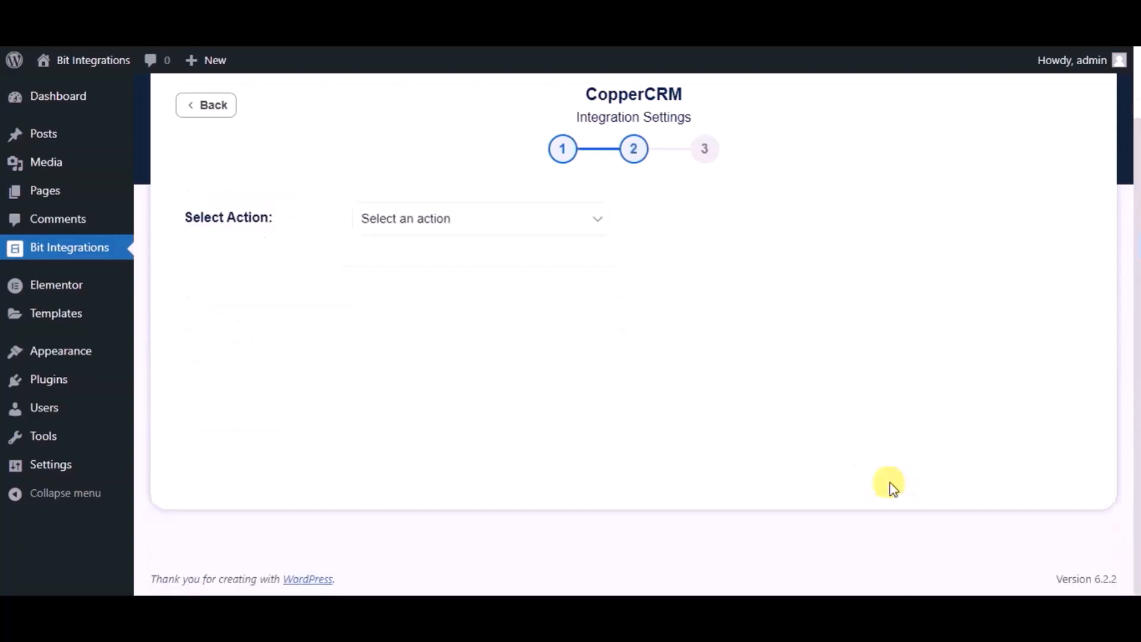
click(565, 227)
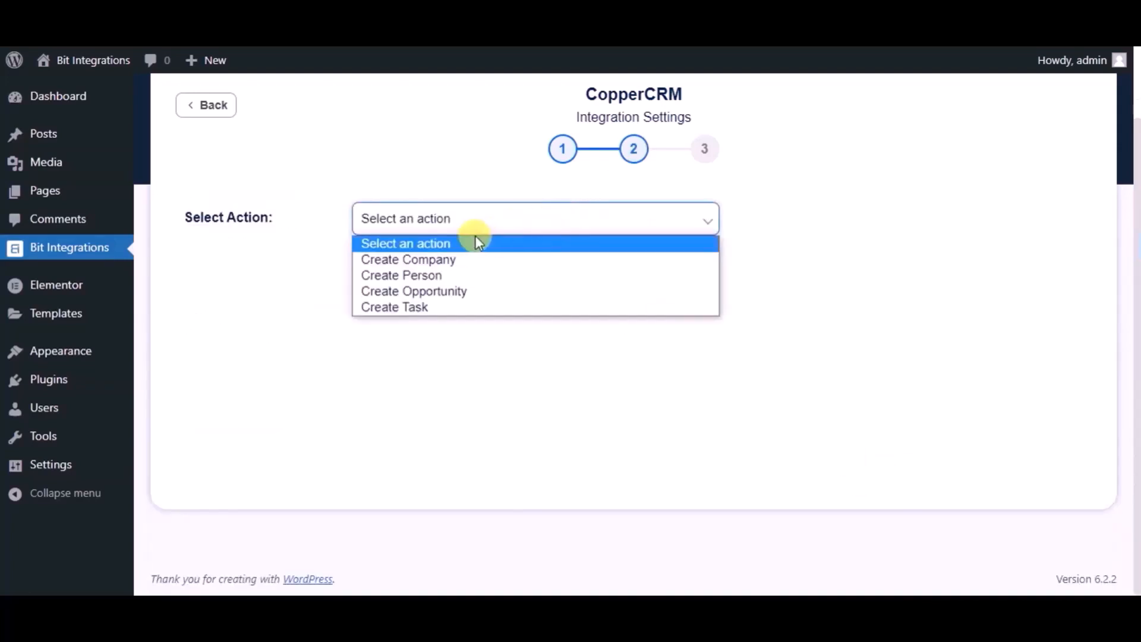
click(443, 274)
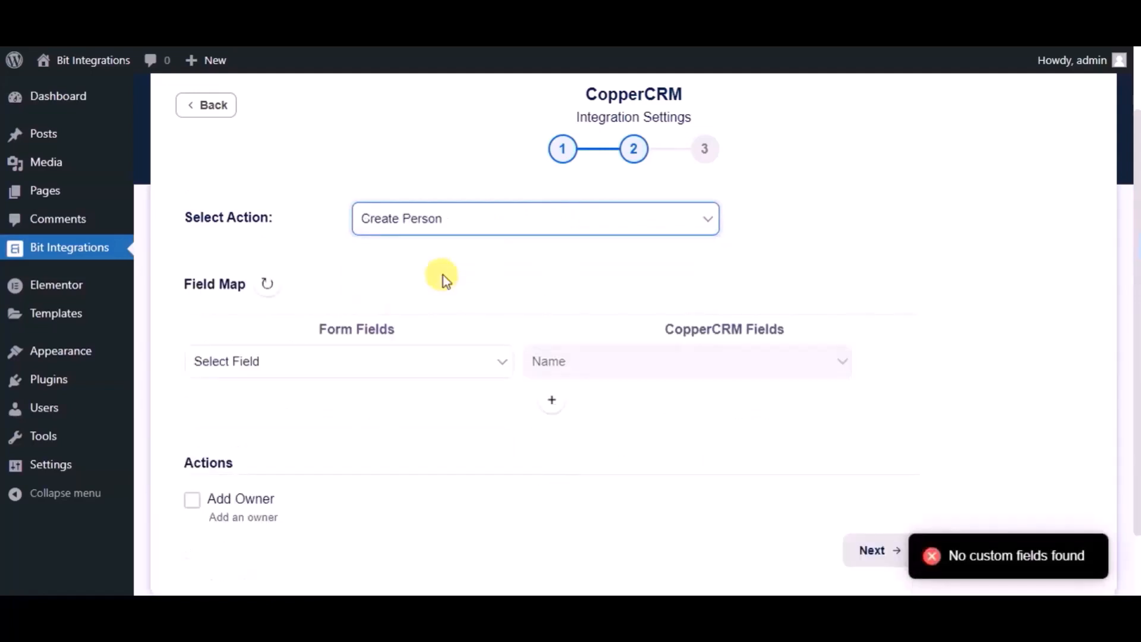
Map the form's Name field to the CopperCRM Name field
scroll(443, 274, down, 2)
click(443, 274)
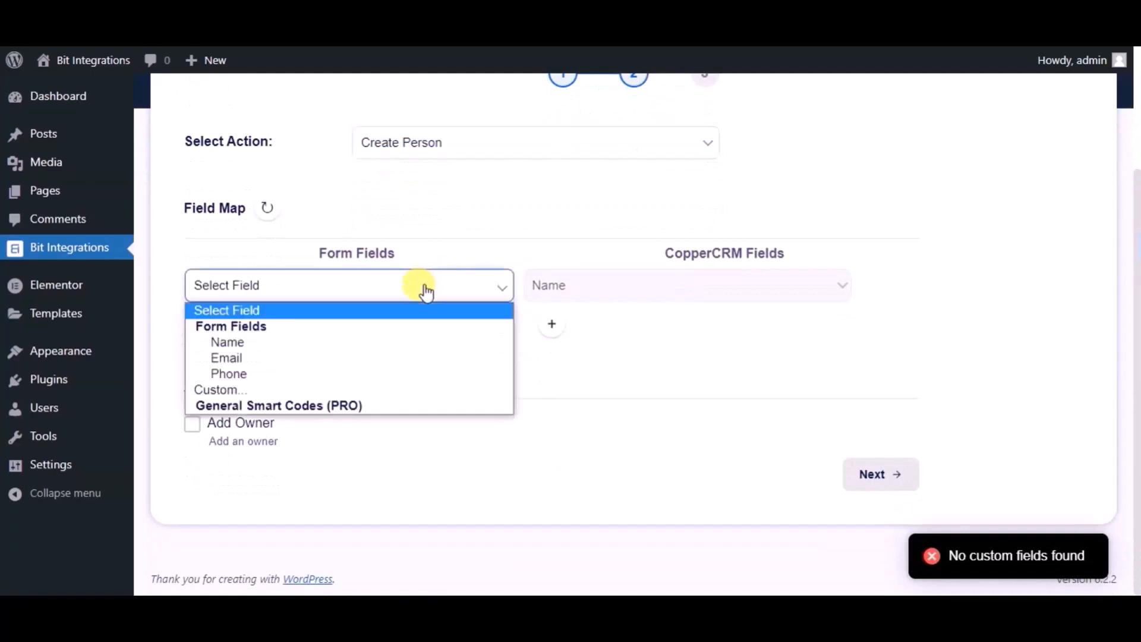
click(271, 339)
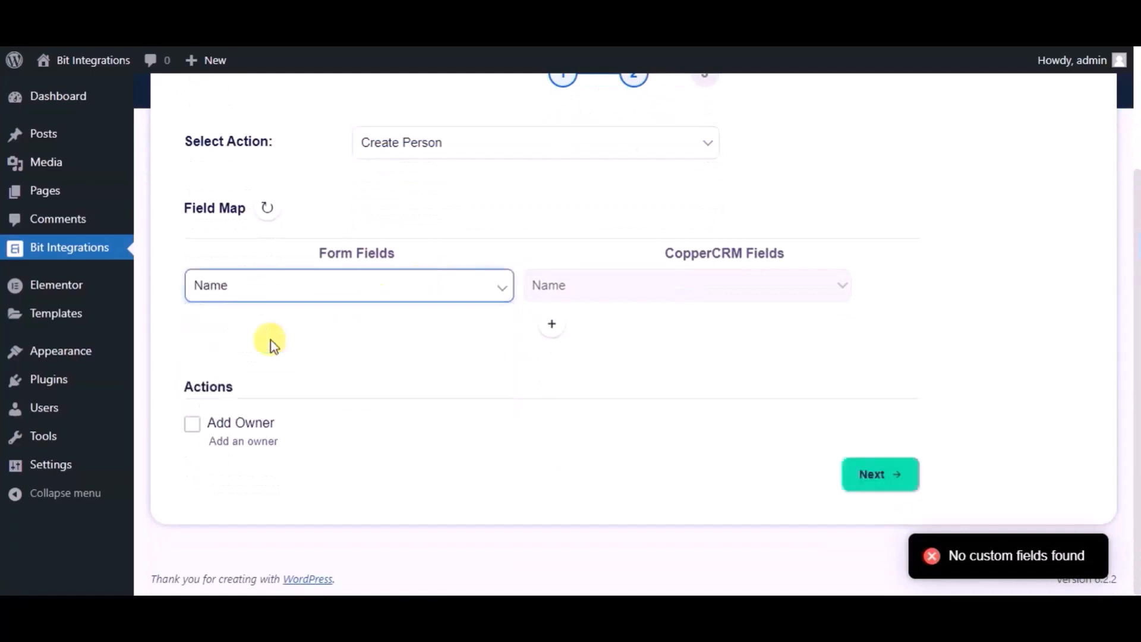
Add a mapping row linking the form's Email field to CopperCRM Email
click(552, 323)
click(346, 343)
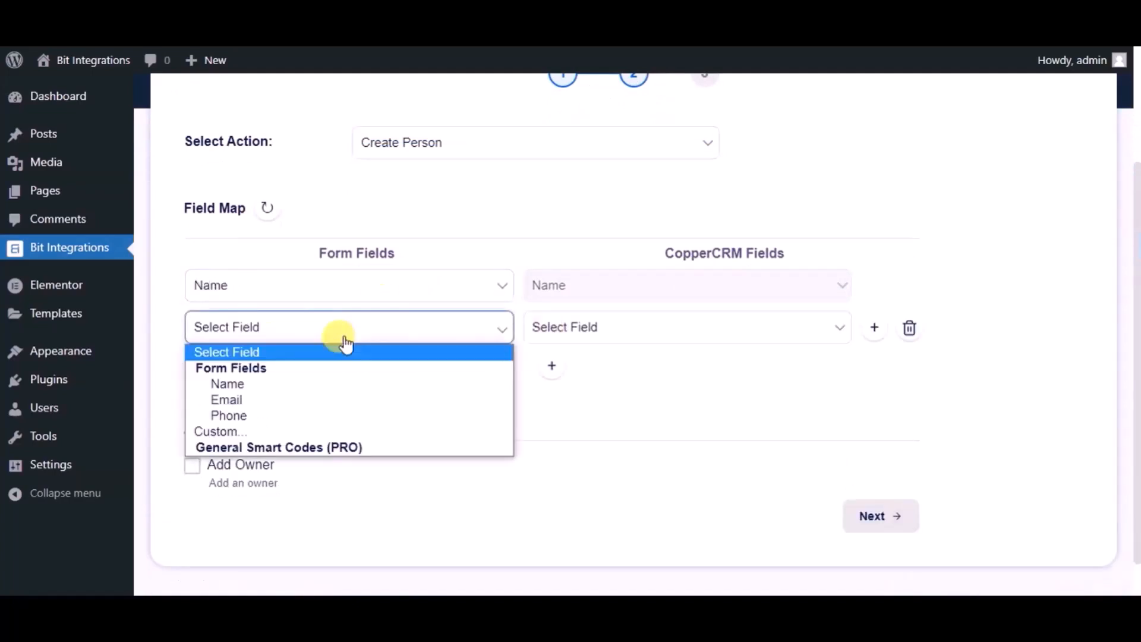
click(290, 398)
click(592, 327)
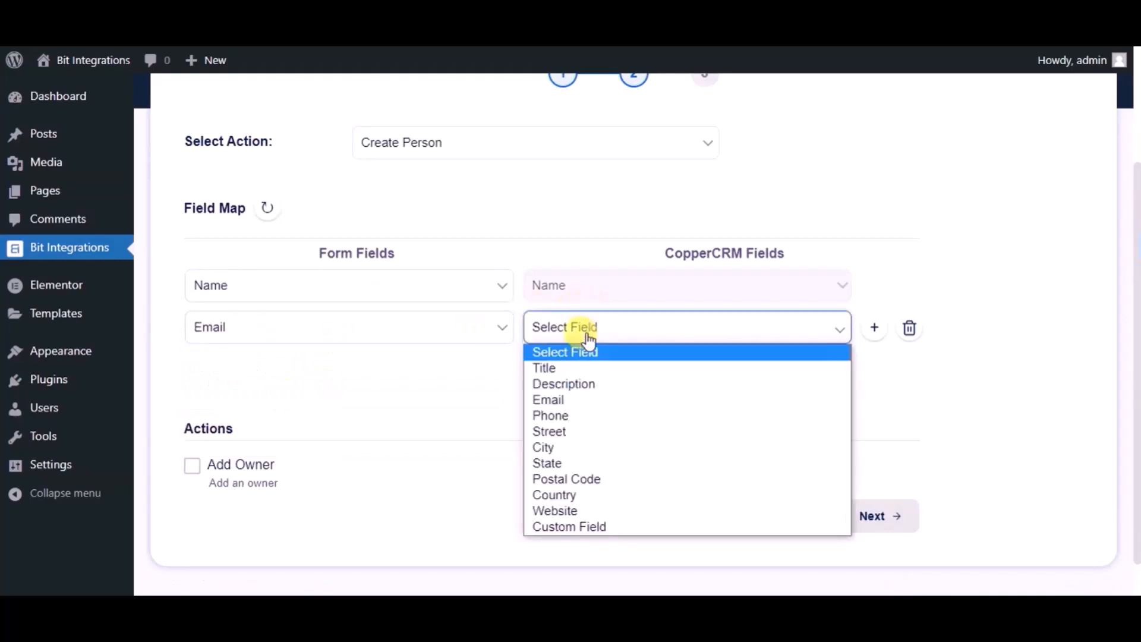
click(551, 401)
Add a mapping row linking the form's Phone field to CopperCRM Phone
click(551, 367)
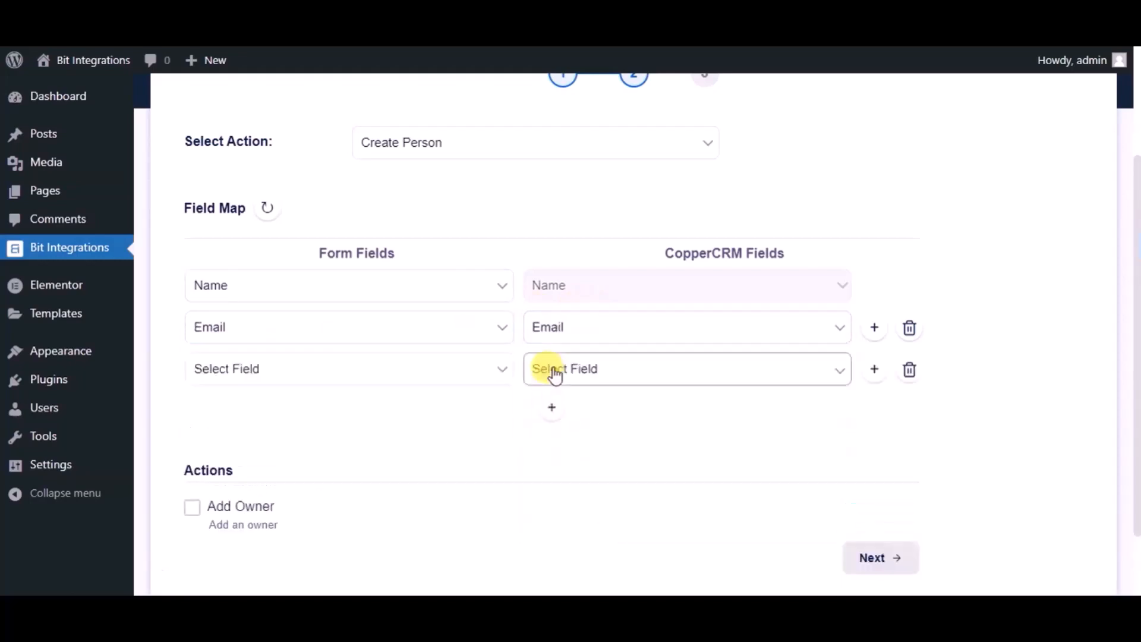
click(351, 372)
click(277, 458)
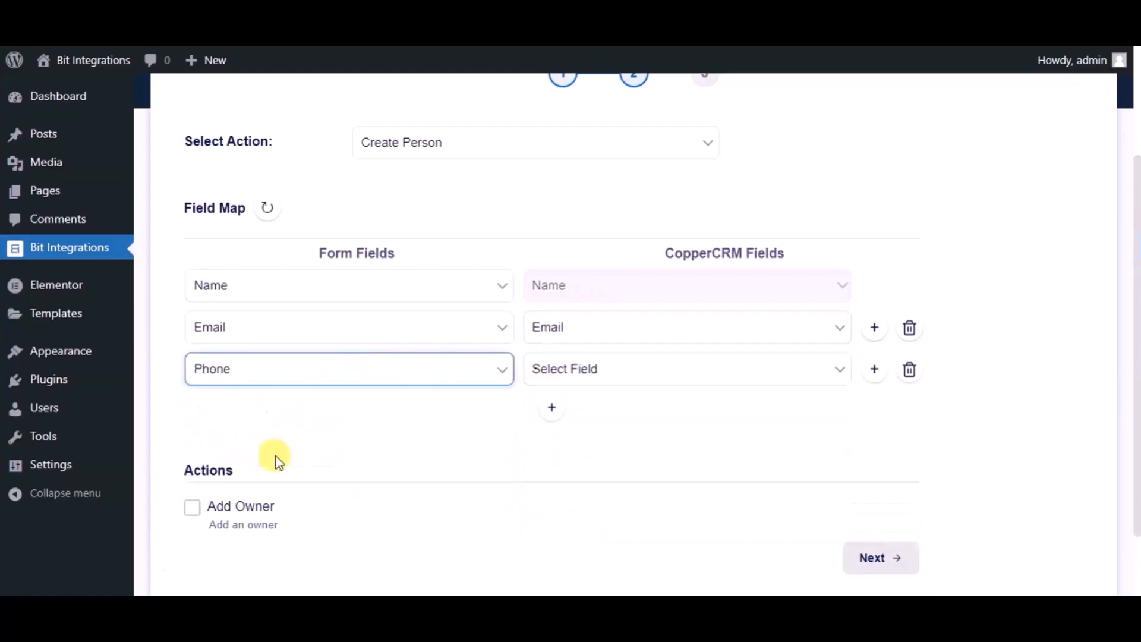
click(574, 369)
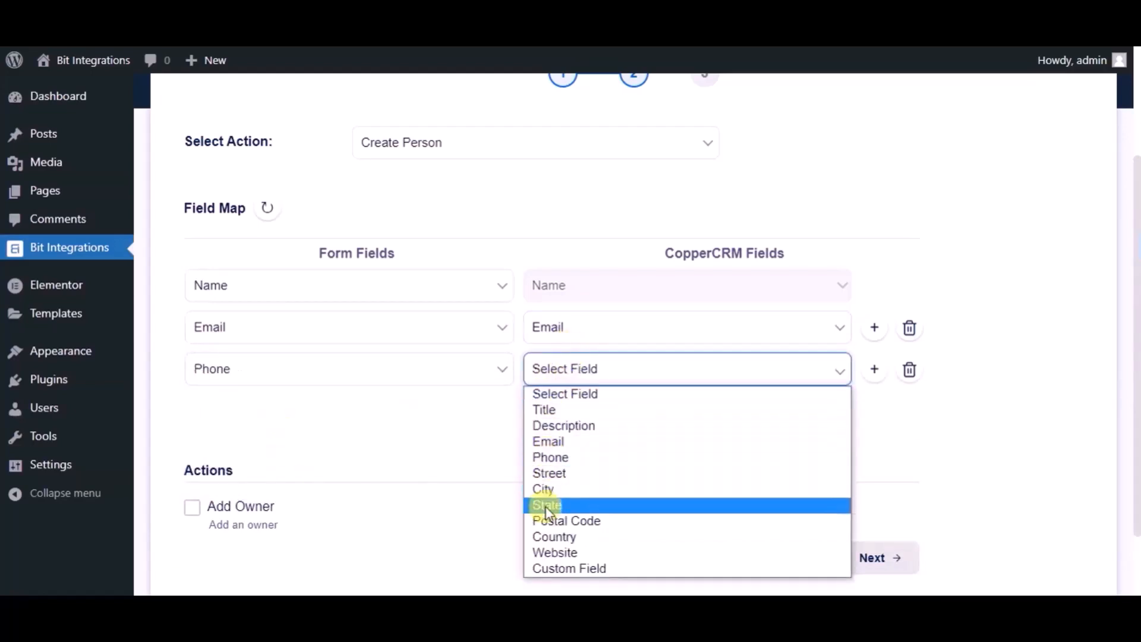
click(553, 458)
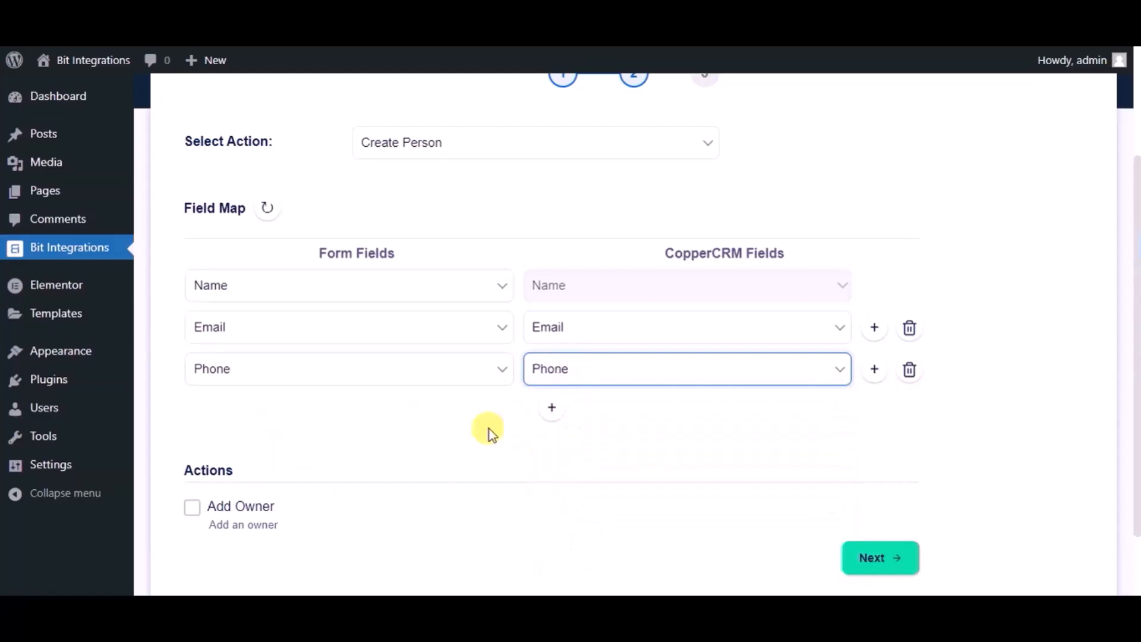
Proceed to the last step and finish and save the integration
scroll(490, 429, down, 3)
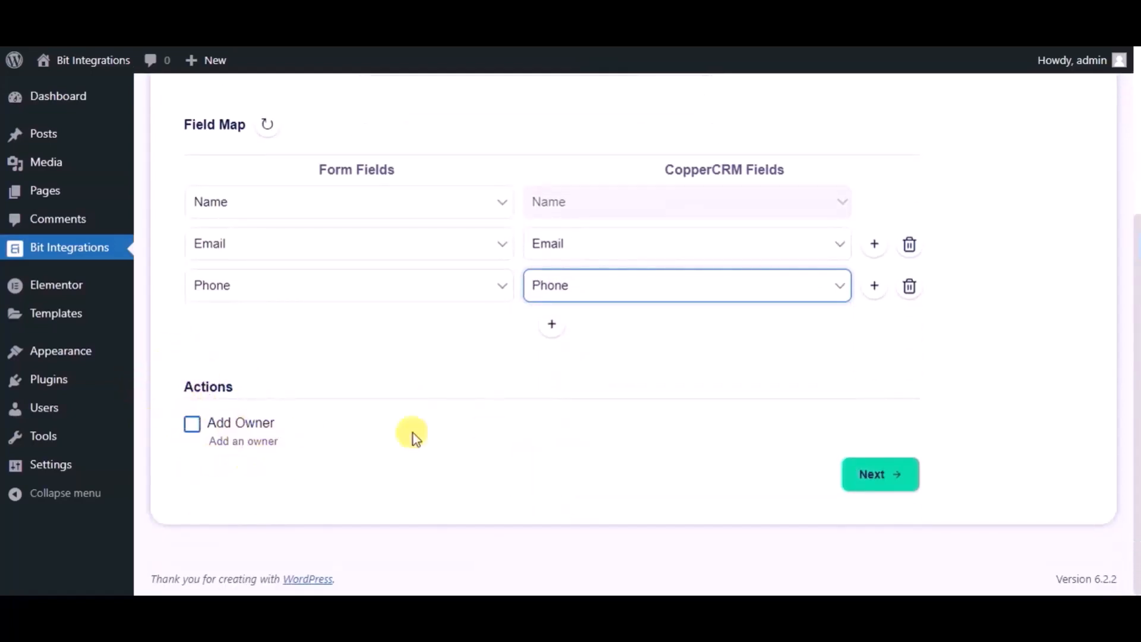
click(872, 475)
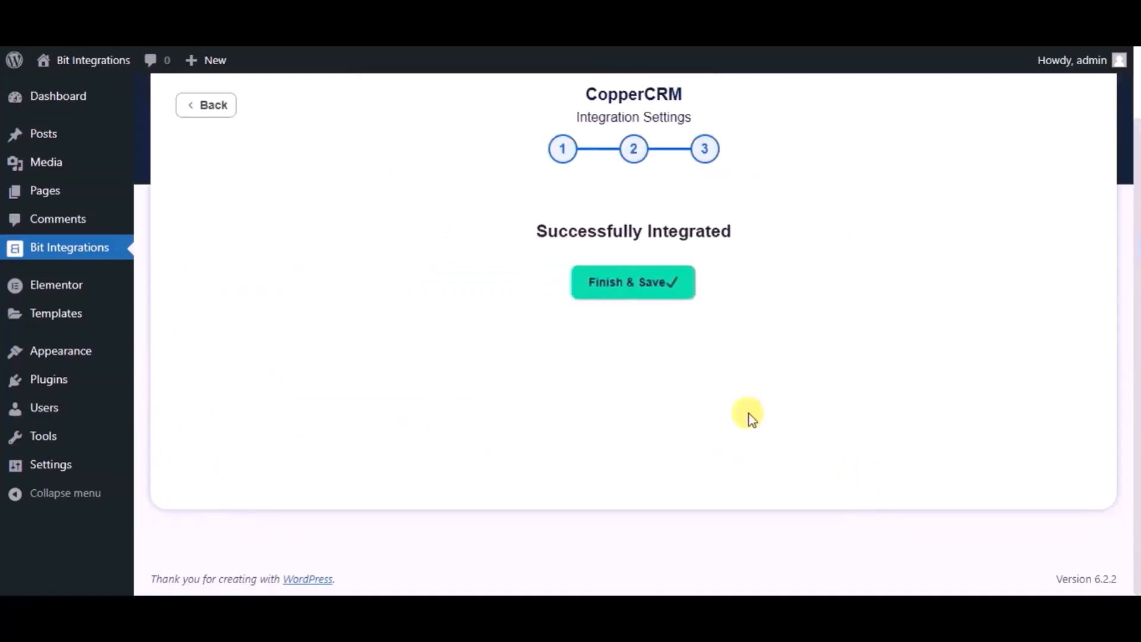
click(598, 291)
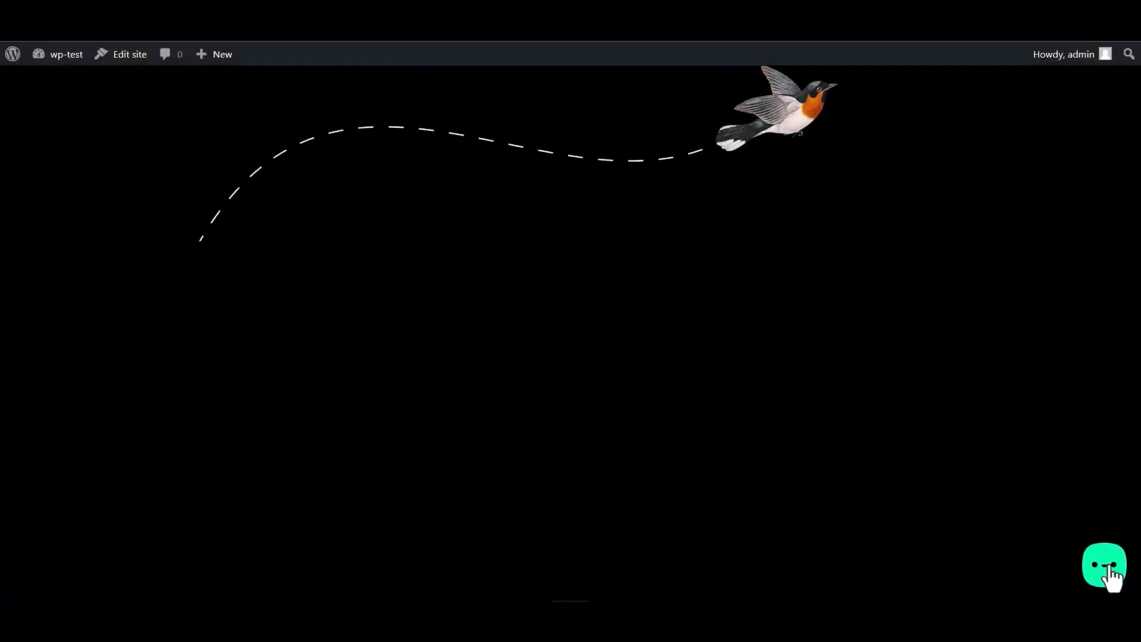
Open the Bit Integrations form from the site's chat widget and enter Bit Integrations as the name
click(1106, 570)
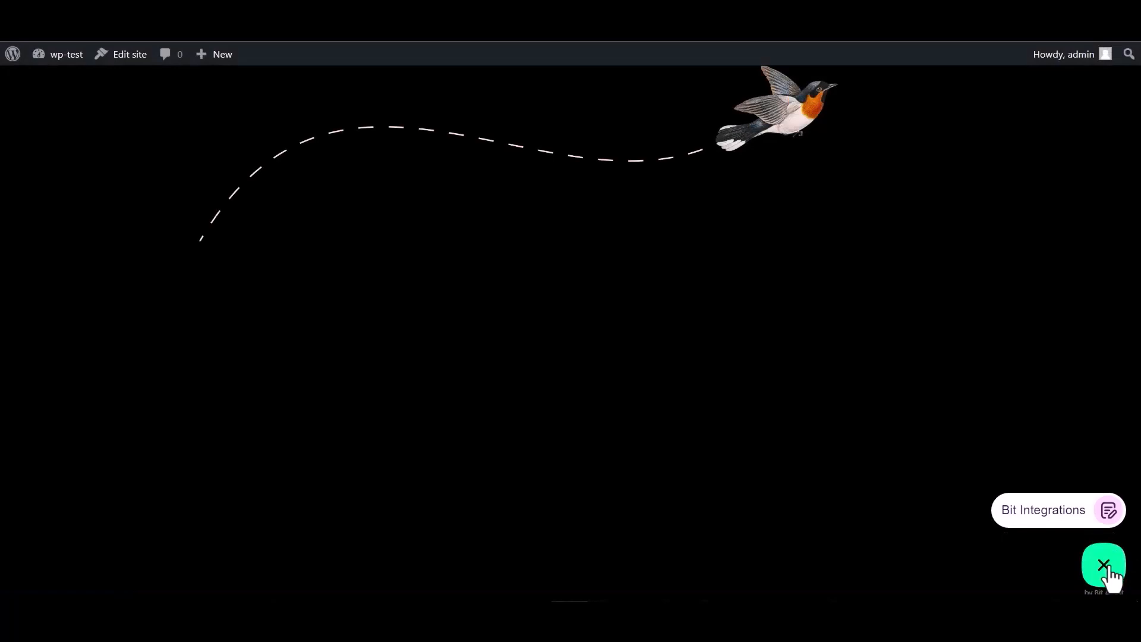
click(1037, 516)
click(947, 385)
text(Bit )
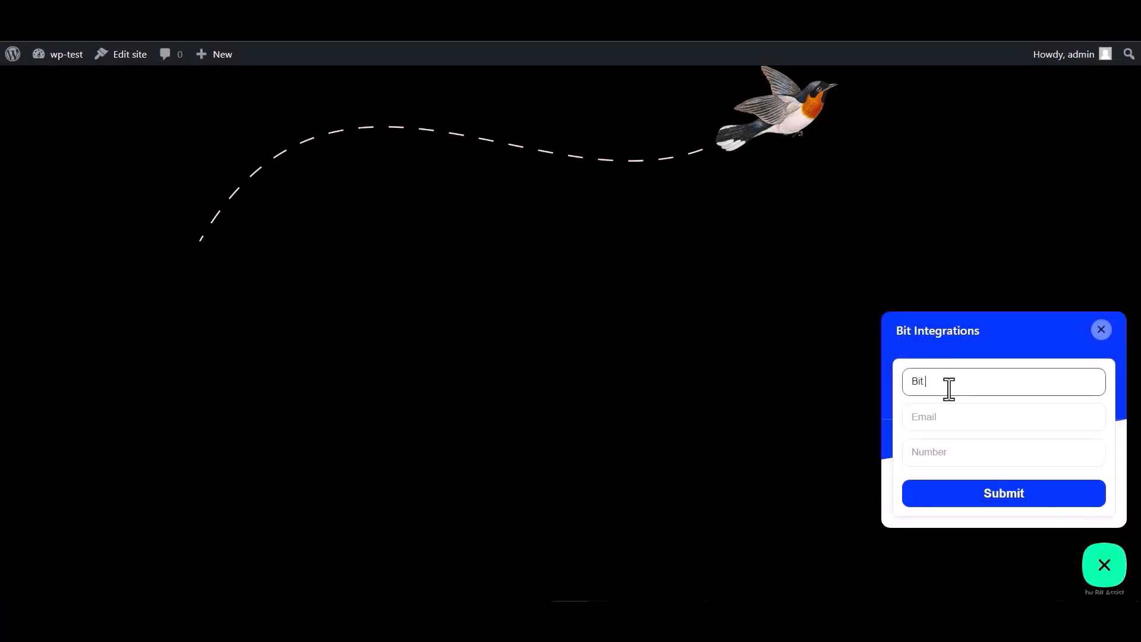
text(Integrations)
Fill in a test e-mail address and phone number, then submit the form
click(958, 414)
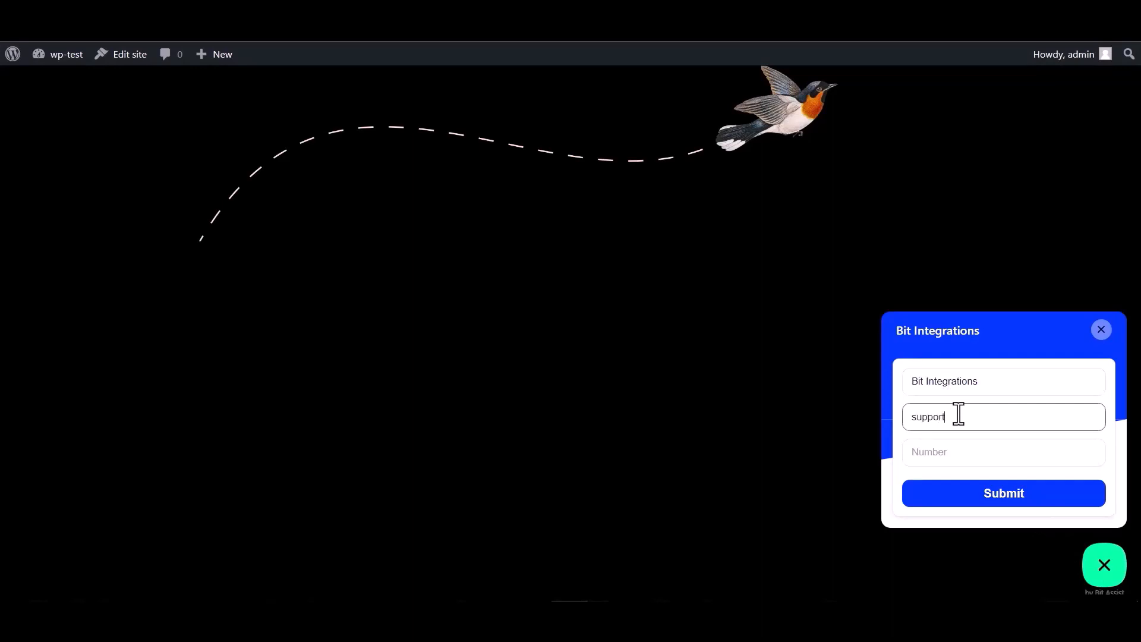
click(941, 447)
text(444555666)
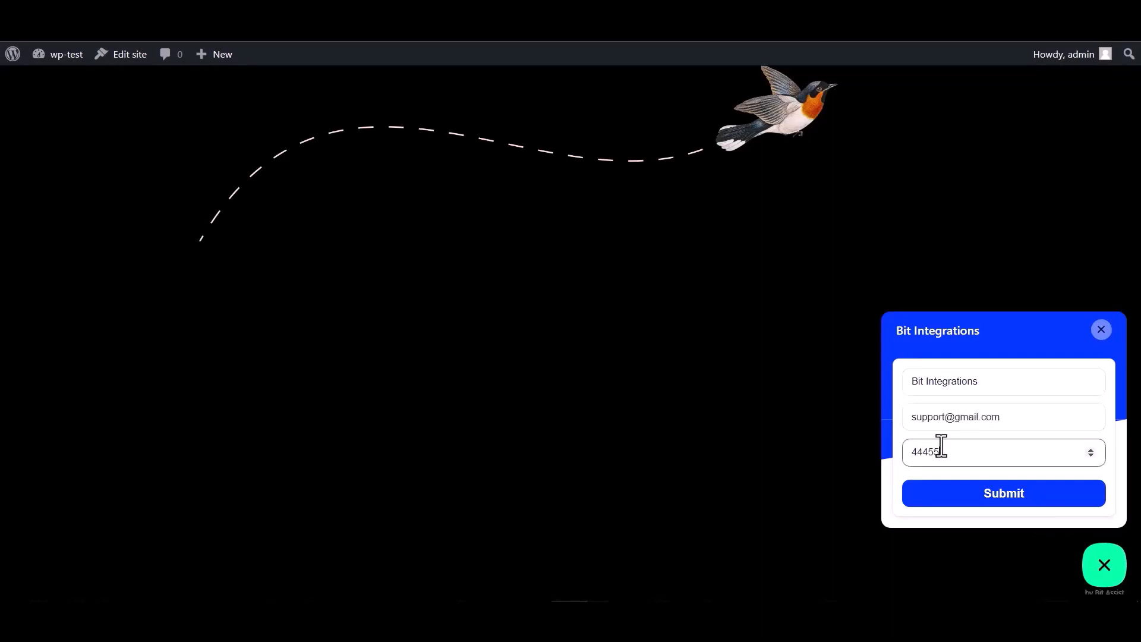
click(1007, 502)
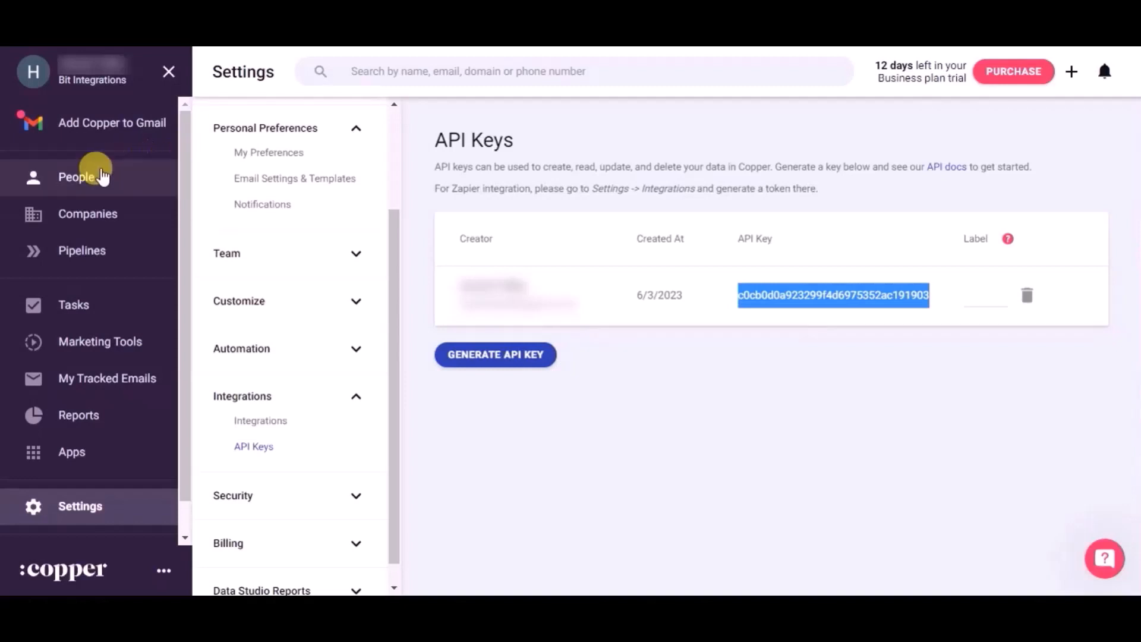
Open Copper's People list to check for the submitted contact
click(95, 176)
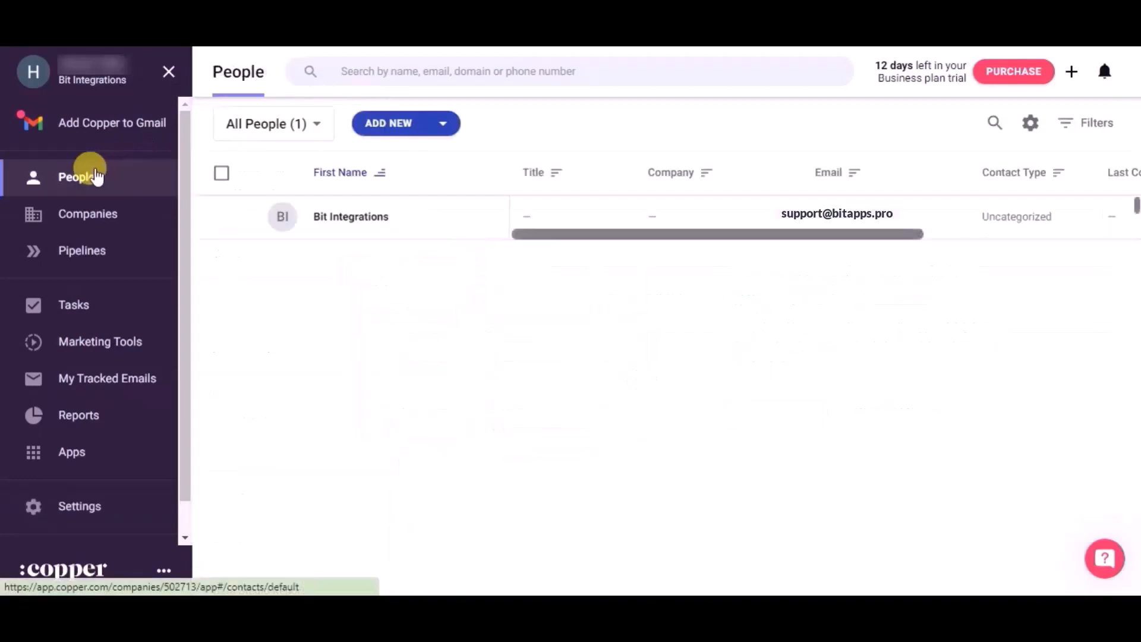